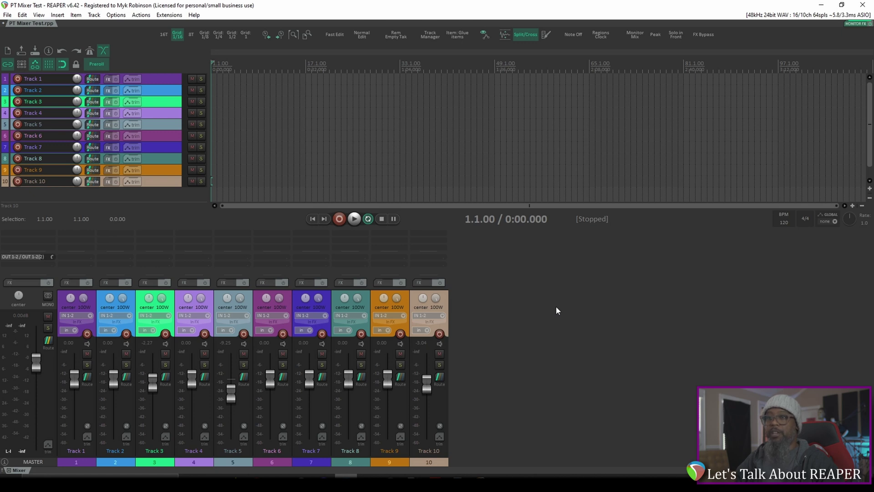
# Toggle the docked mixer, then overwrite the Default screenset with the current layout
pyautogui.hotkey('ctrl', 'm')
pyautogui.hotkey('ctrl', 'm')
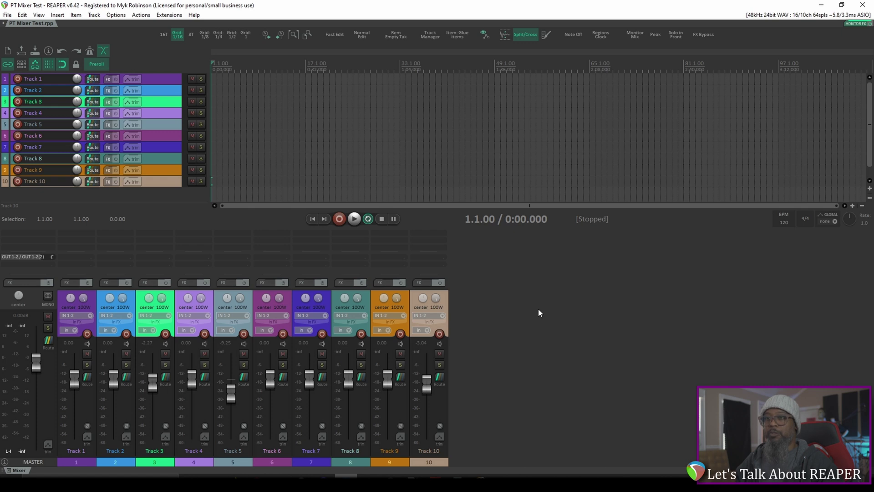
pyautogui.click(39, 14)
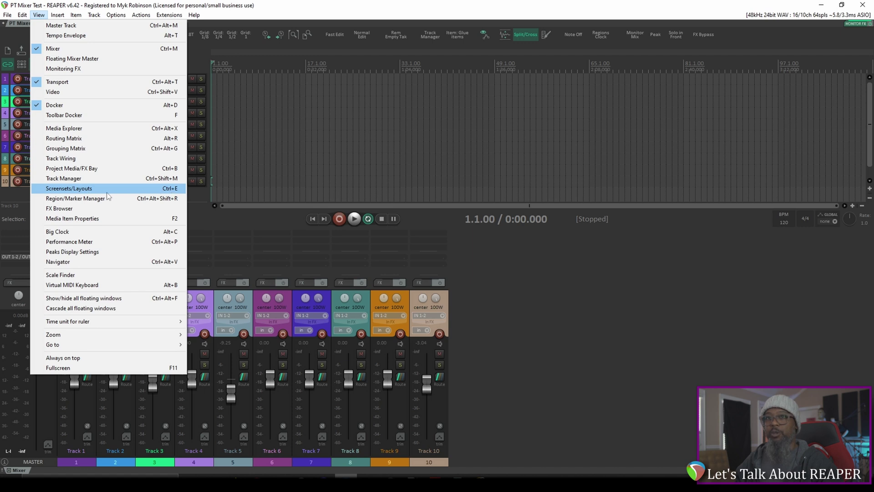
pyautogui.click(107, 190)
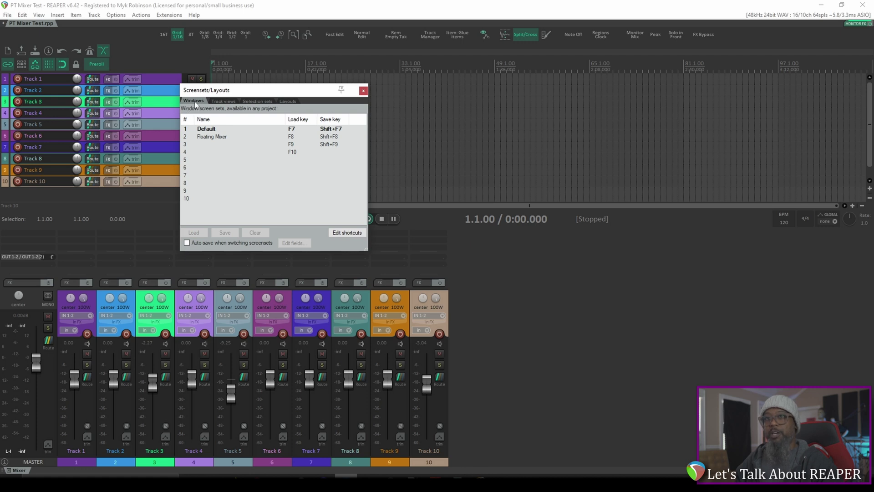
pyautogui.click(201, 130)
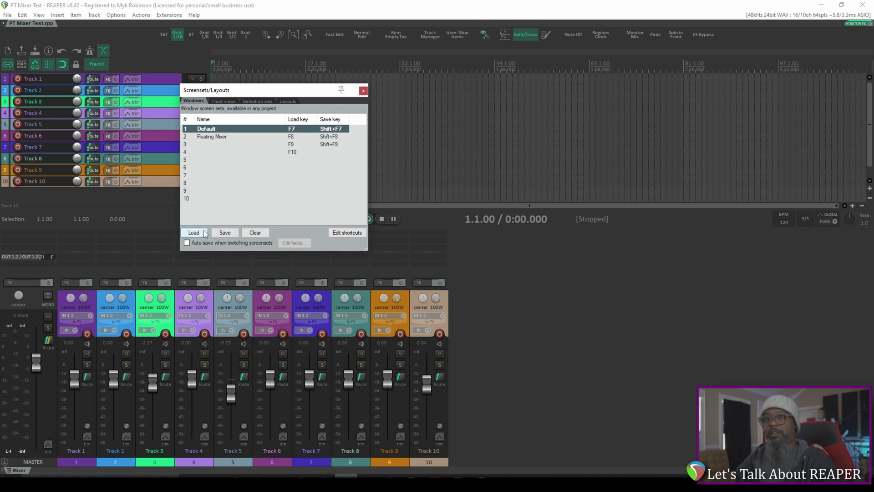
pyautogui.click(225, 232)
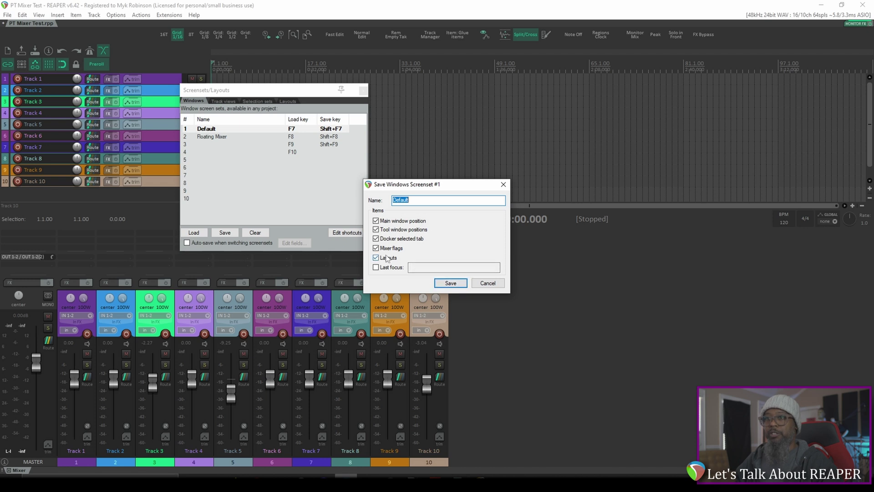
pyautogui.press('Return')
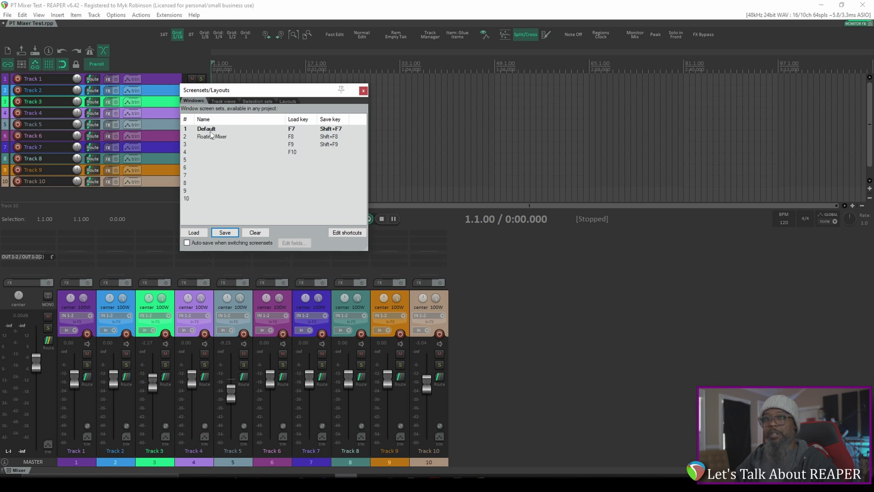
# Undock the mixer into a floating window, then recall the Default screenset with F7
pyautogui.rightClick(10, 471)
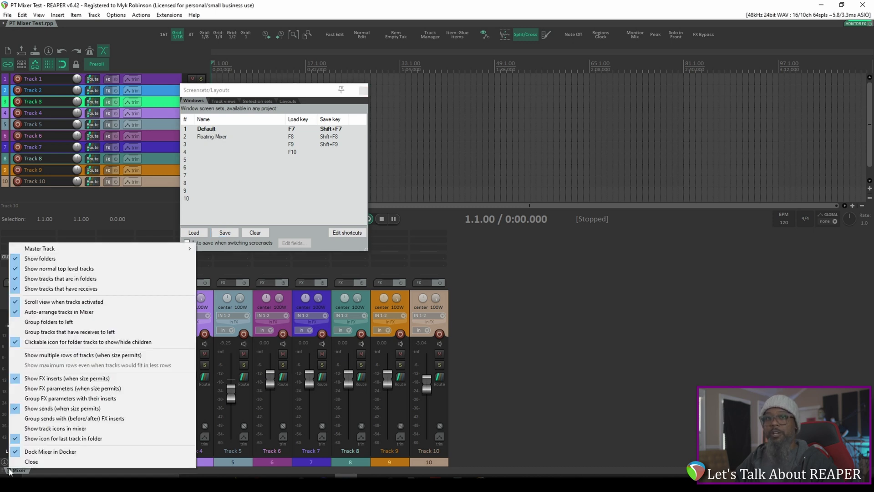
pyautogui.click(29, 451)
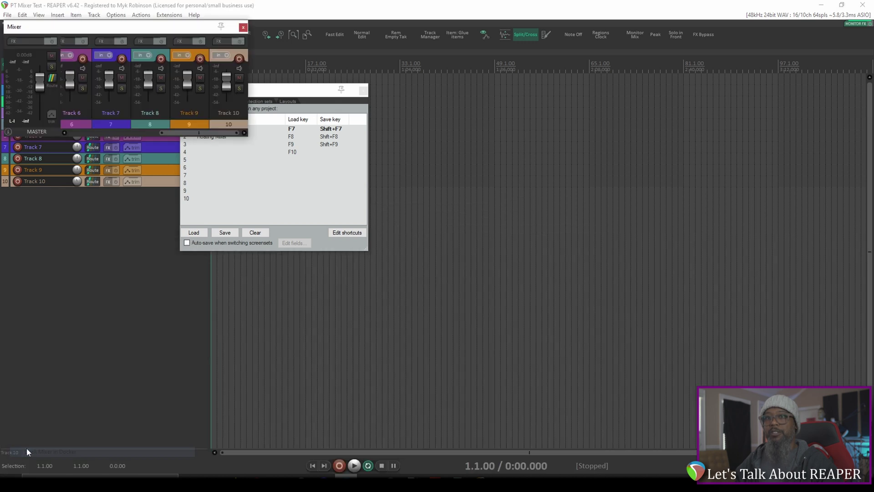
pyautogui.moveTo(285, 94); pyautogui.dragTo(371, 102)
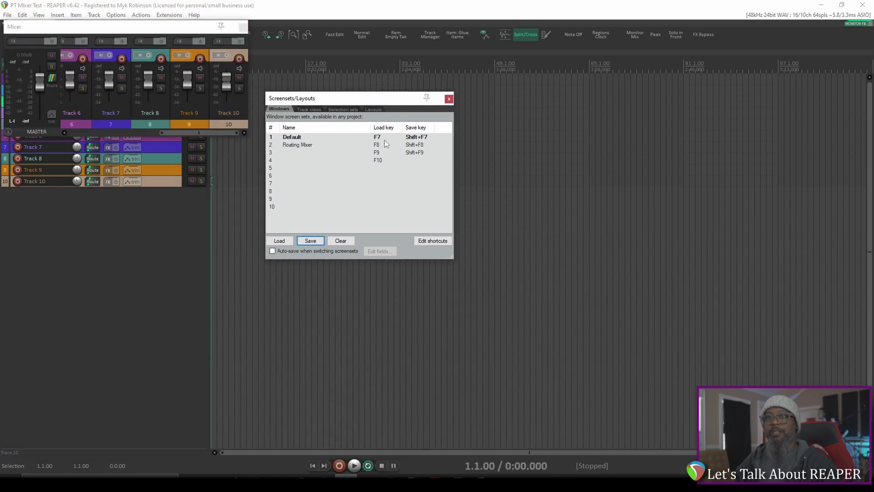
pyautogui.press('F7')
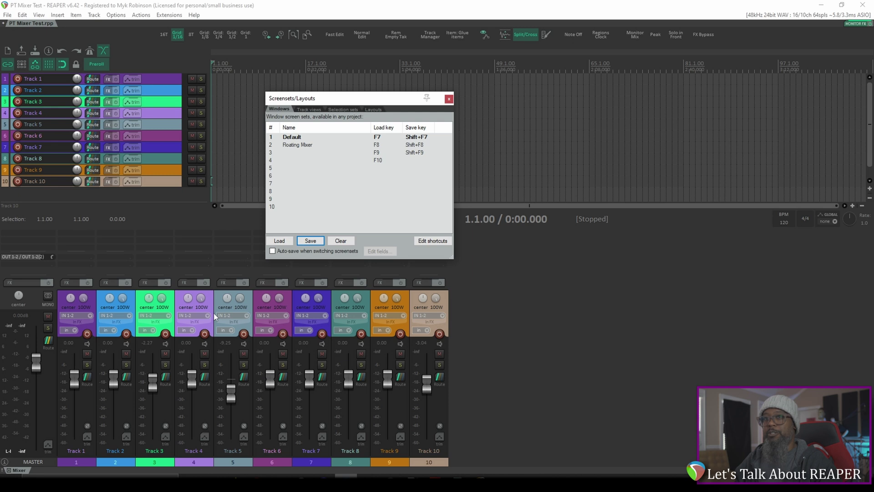
# Undock the mixer, widen it to show Tracks 1–10, and hide the master track from it
pyautogui.rightClick(20, 473)
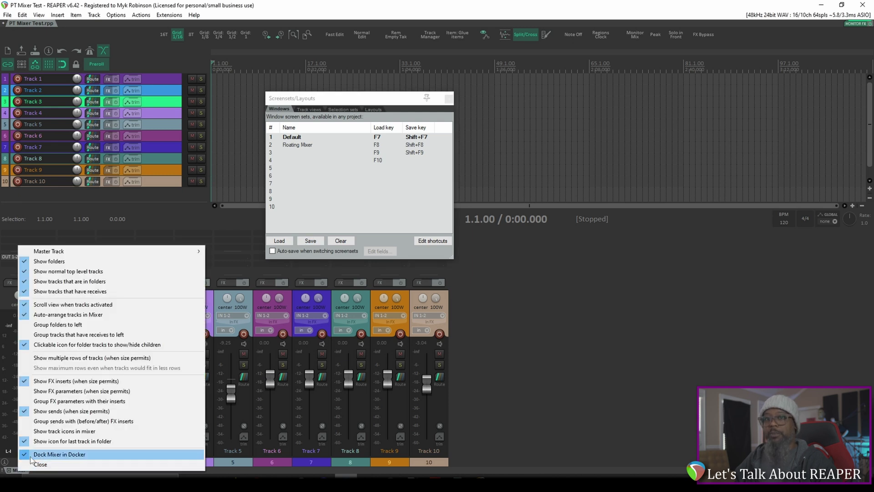
pyautogui.click(31, 454)
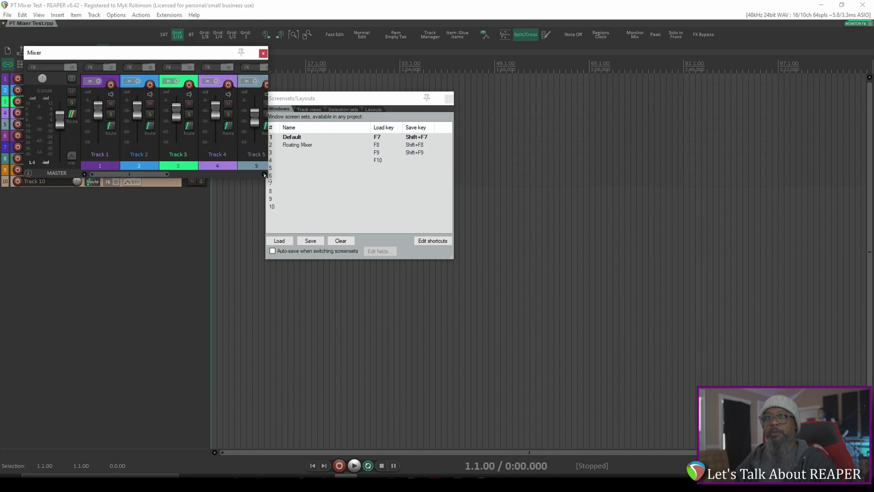
pyautogui.moveTo(273, 185); pyautogui.dragTo(545, 343)
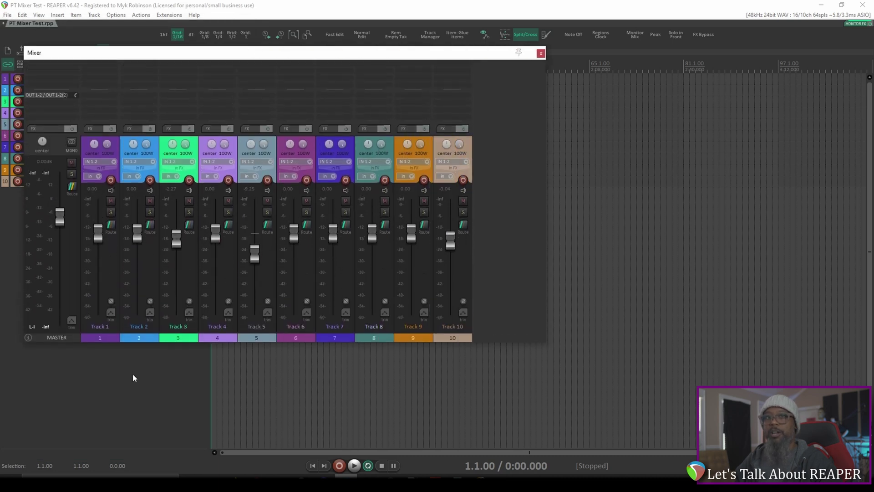
pyautogui.rightClick(51, 339)
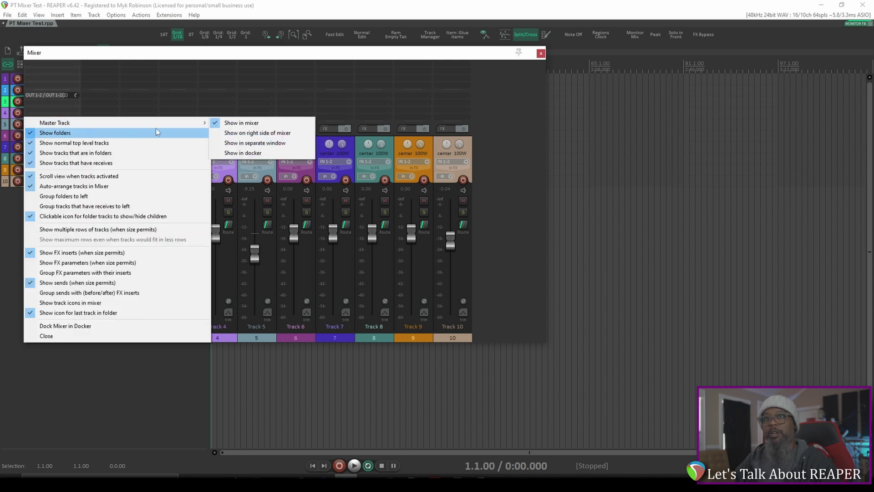
pyautogui.click(238, 122)
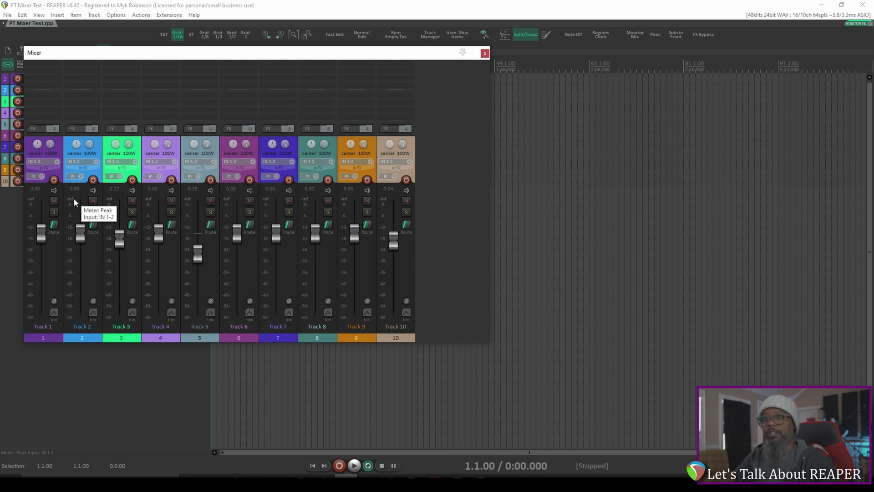
# Narrow the floating mixer to a few strips, move it beside the track list, and select Track 9
pyautogui.hotkey('ctrl', 'e')
pyautogui.moveTo(491, 188); pyautogui.dragTo(212, 188)
pyautogui.moveTo(124, 60); pyautogui.dragTo(235, 73)
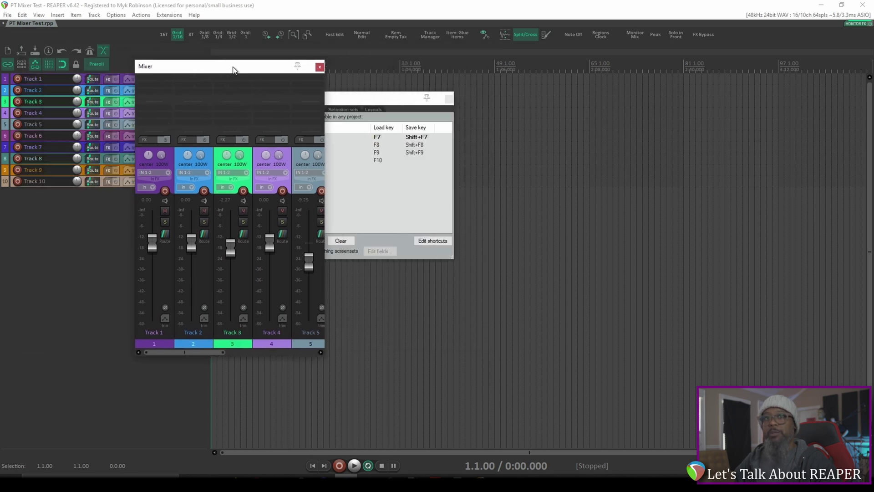
pyautogui.click(4, 170)
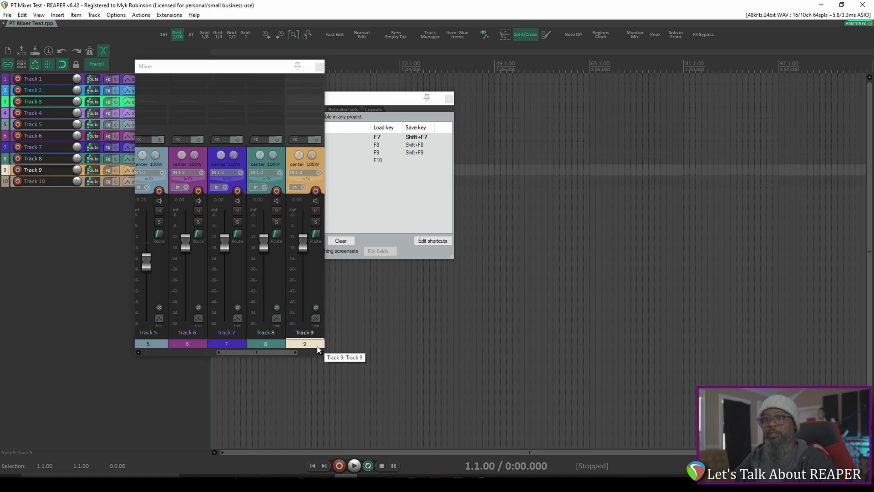
pyautogui.rightClick(147, 69)
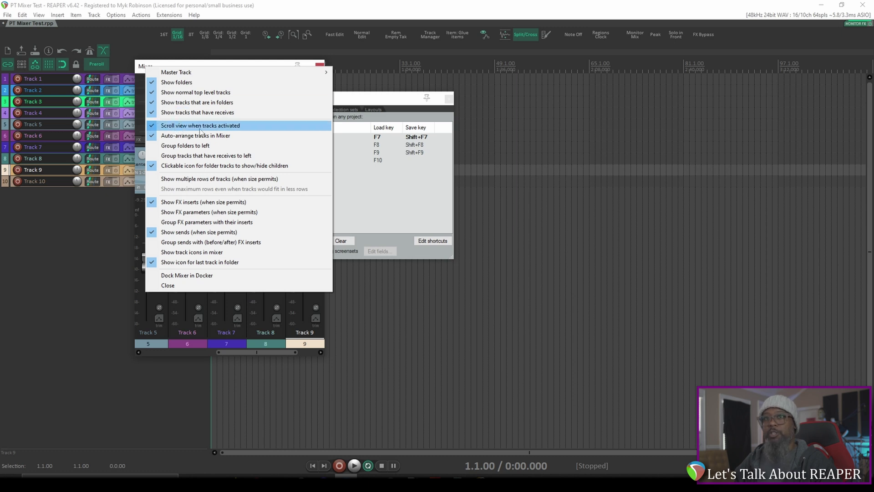
pyautogui.click(203, 68)
pyautogui.moveTo(135, 304); pyautogui.dragTo(235, 302)
# Narrow the mixer toward one strip and select Tracks 8, 6, 1, 4, 7 and 9 to test following
pyautogui.click(150, 155)
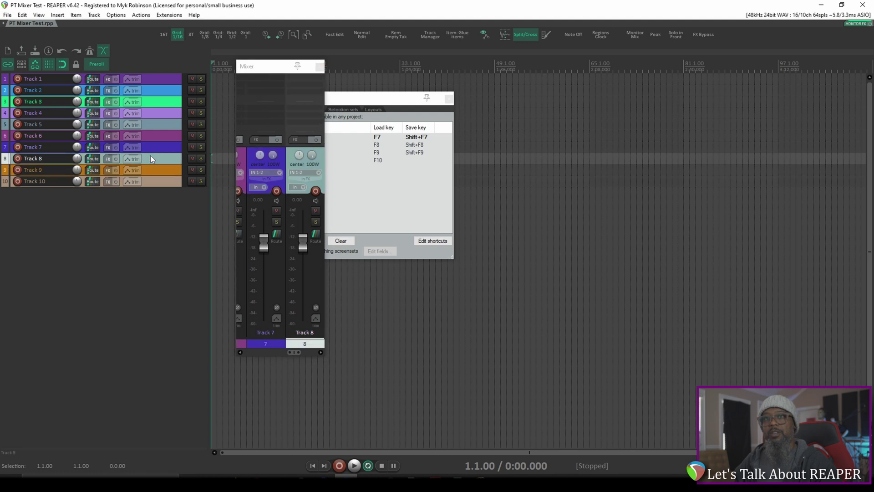
pyautogui.moveTo(325, 232); pyautogui.dragTo(277, 233)
pyautogui.click(164, 137)
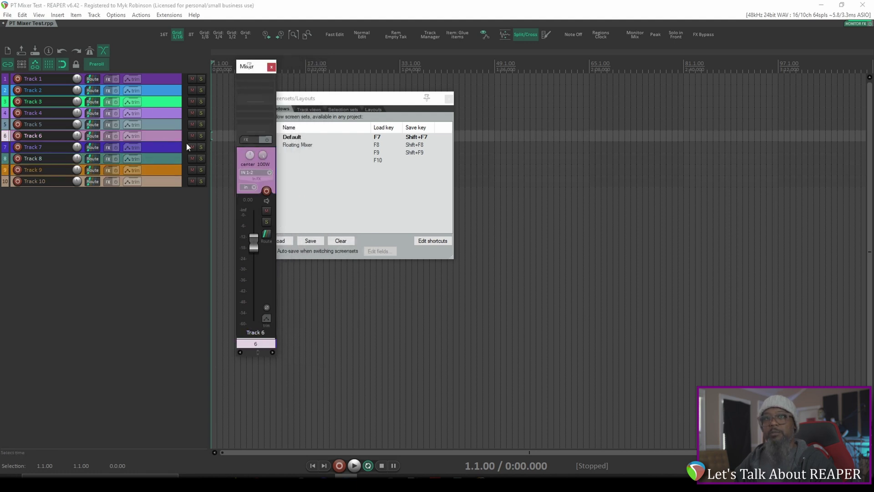
pyautogui.click(148, 79)
pyautogui.click(149, 112)
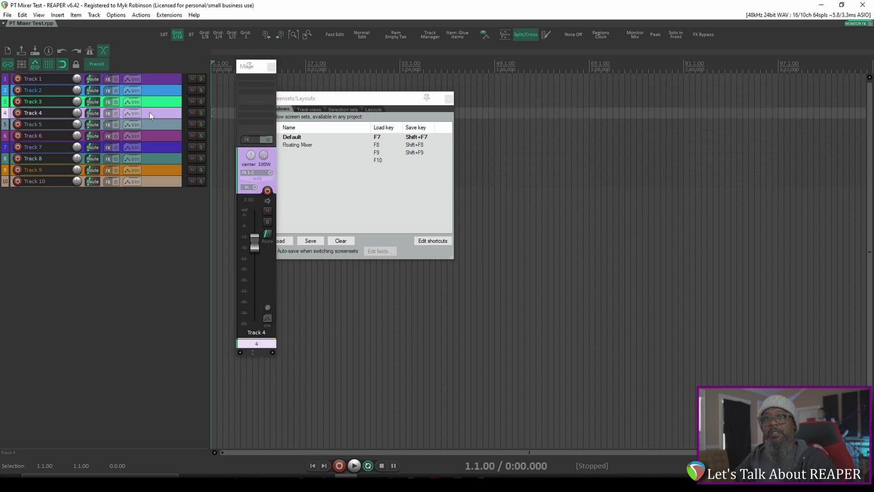
pyautogui.click(154, 148)
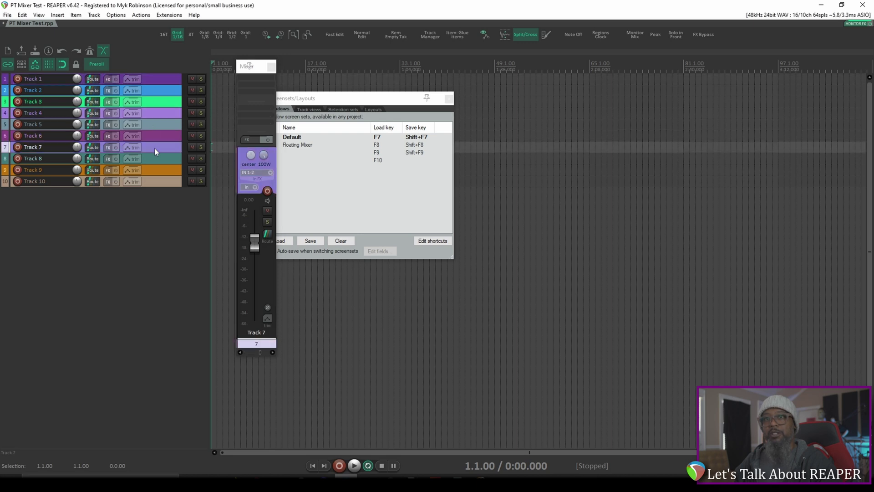
pyautogui.click(156, 173)
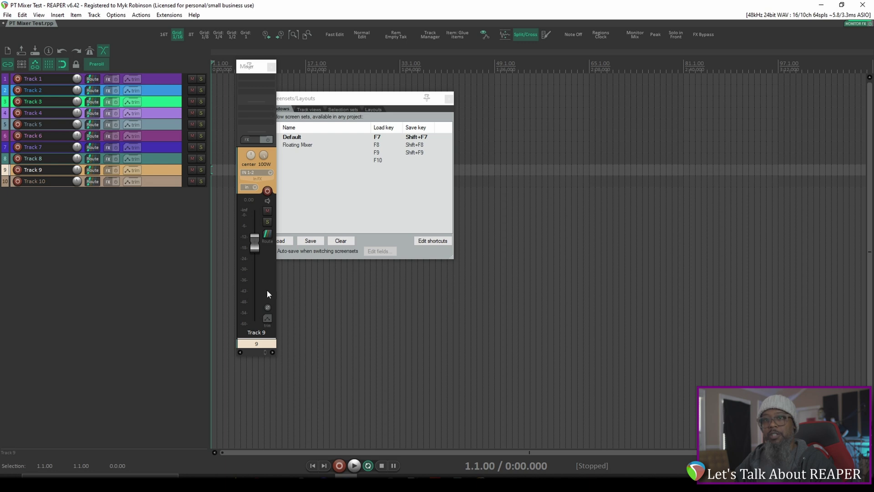
# Fine-tune the single-strip mixer's width and shorten the window to fit one strip
pyautogui.moveTo(237, 291); pyautogui.dragTo(234, 291)
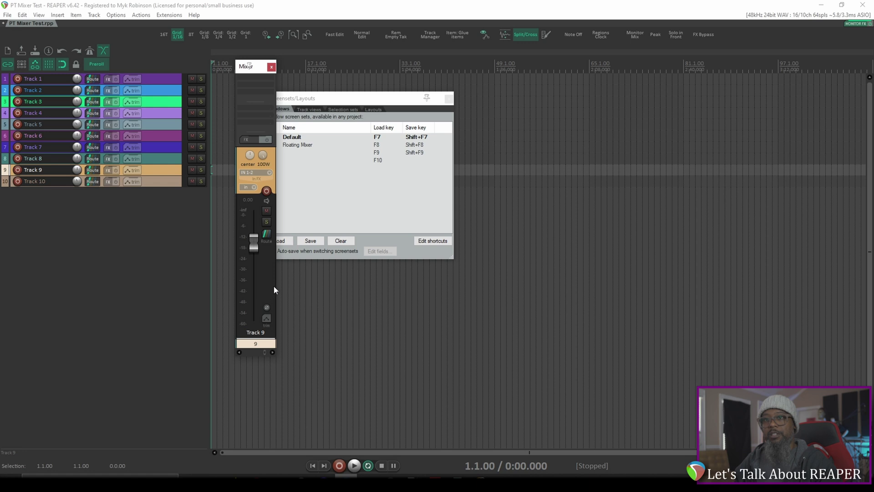
pyautogui.moveTo(276, 285); pyautogui.dragTo(278, 285)
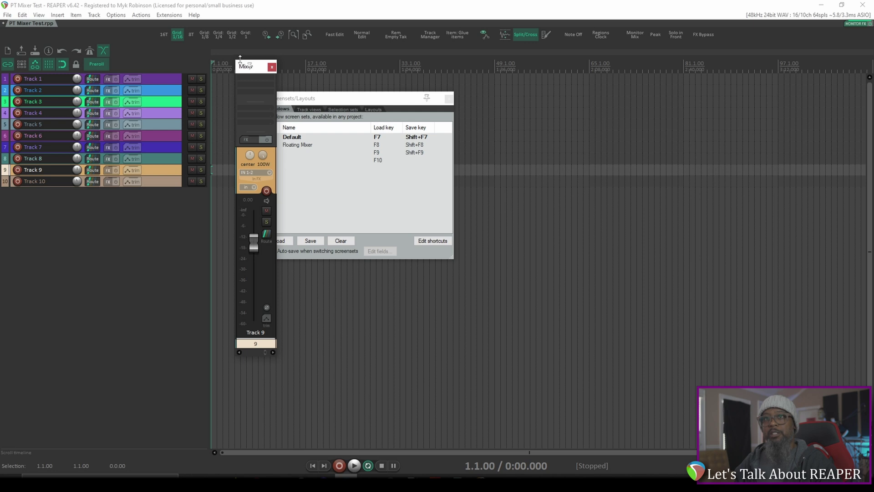
pyautogui.moveTo(240, 59); pyautogui.dragTo(242, 132)
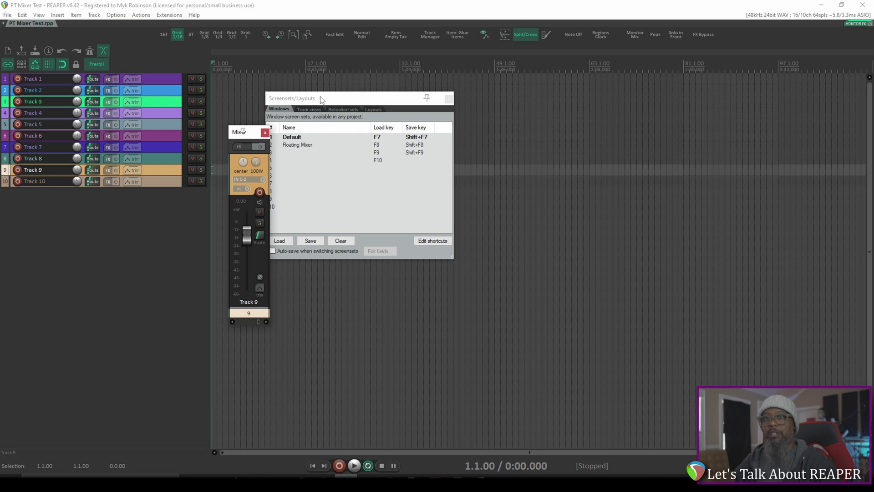
# Save the current layout into screenset slot 3 named 'Floating Single Fader'
pyautogui.moveTo(321, 100); pyautogui.dragTo(339, 93)
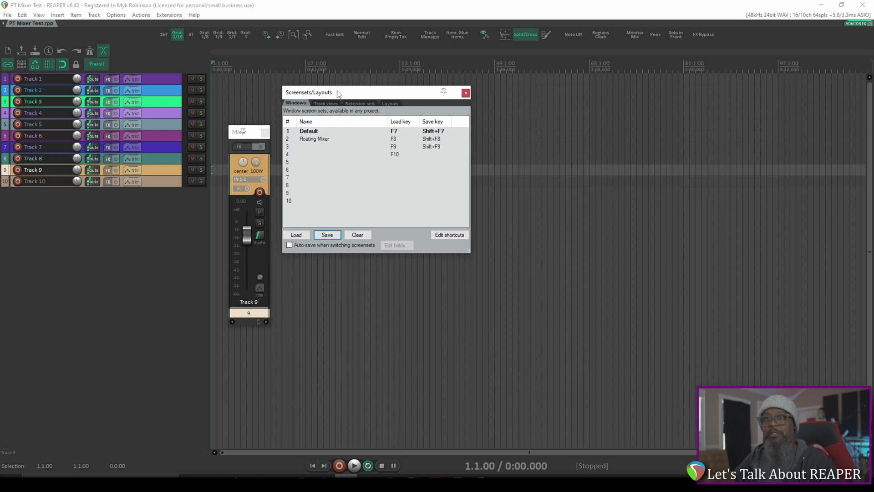
pyautogui.click(301, 148)
pyautogui.click(327, 234)
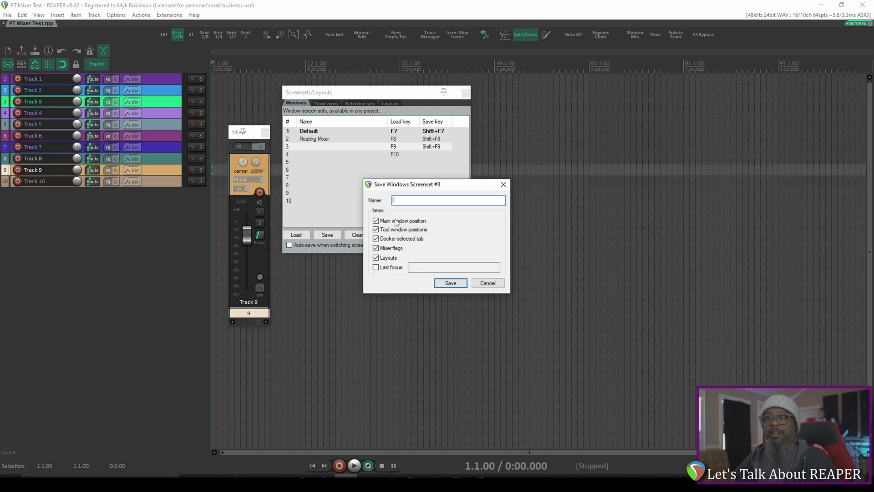
pyautogui.write('Floa')
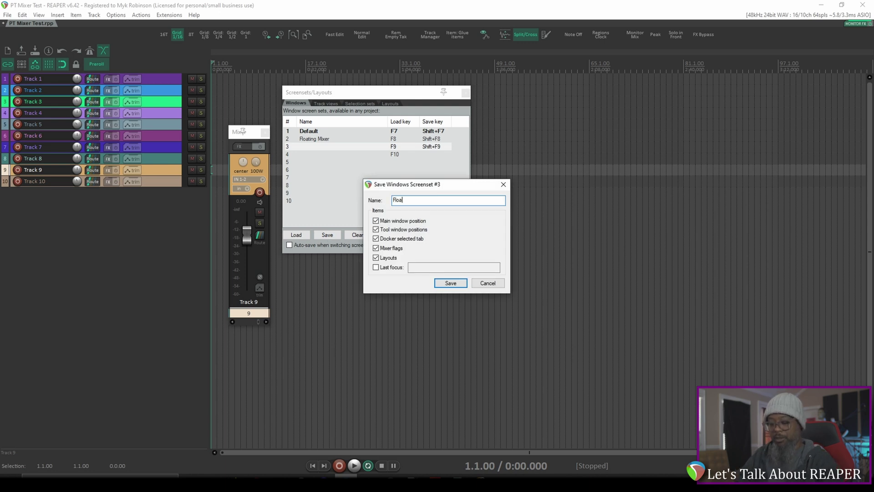
pyautogui.write('ting Ingle')
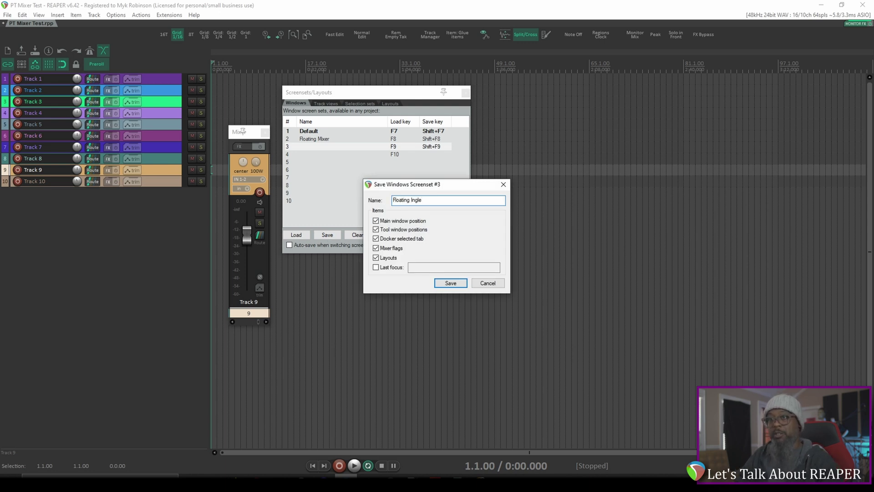
pyautogui.press('BackSpace')
pyautogui.press('BackSpace')
pyautogui.press('BackSpace')
pyautogui.press('BackSpace')
pyautogui.press('BackSpace')
pyautogui.write('Single ')
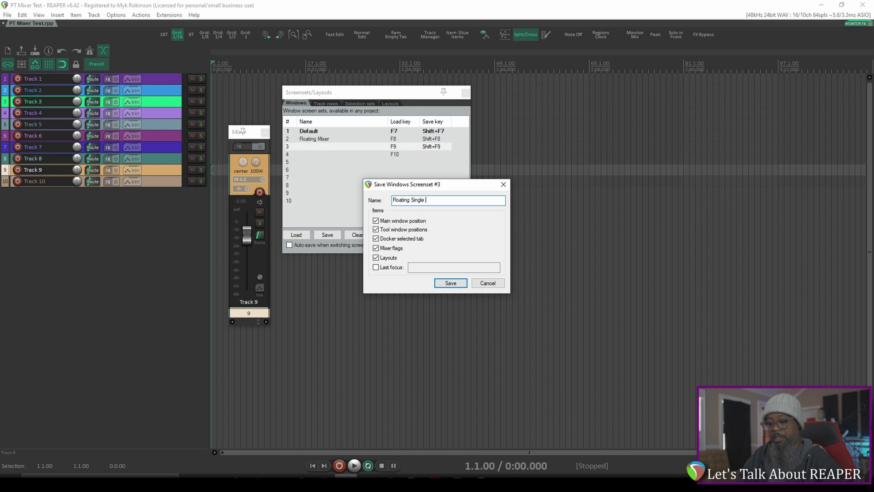
pyautogui.write('Fader')
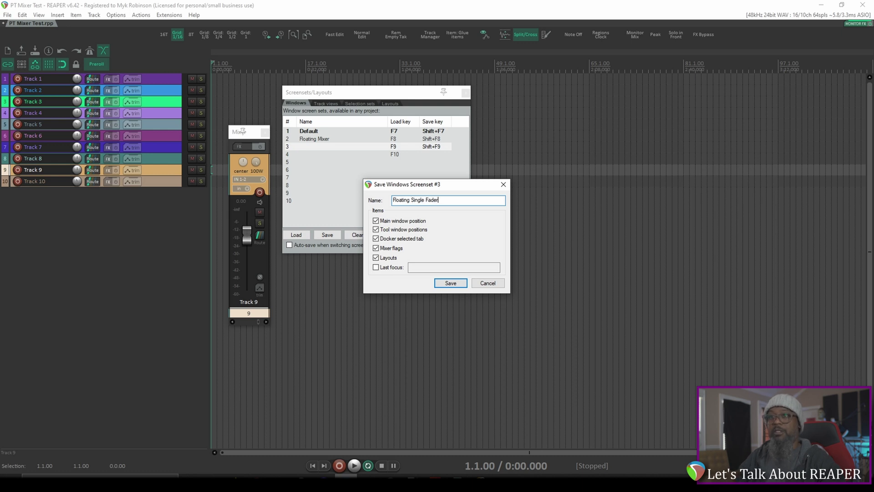
pyautogui.press('Return')
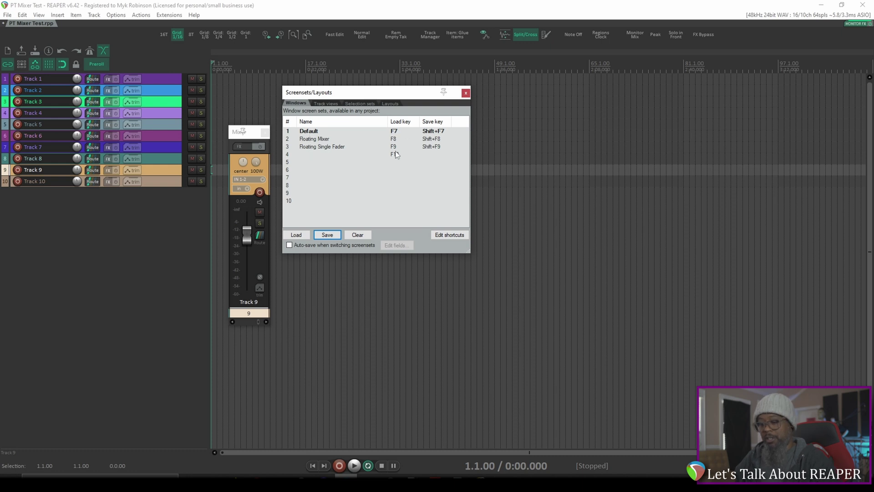
# Load the Default, Floating Mixer and Floating Single Fader screensets with F7, F8 and F9
pyautogui.press('F7')
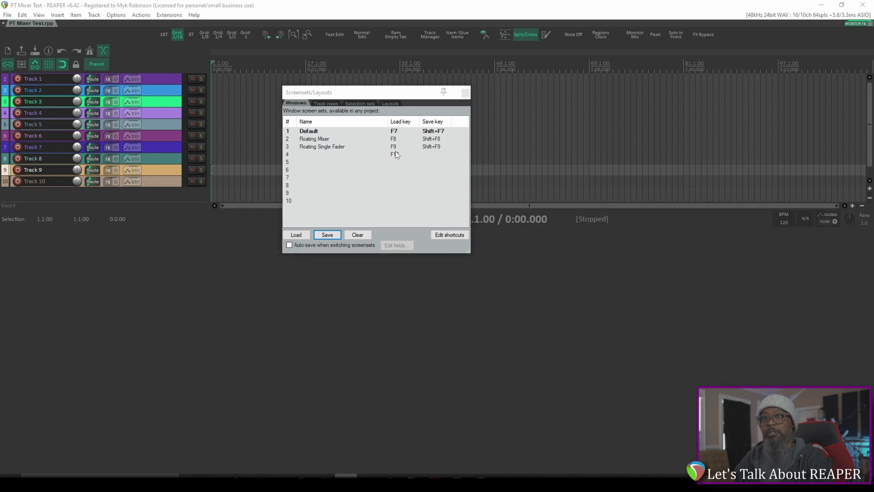
pyautogui.press('F8')
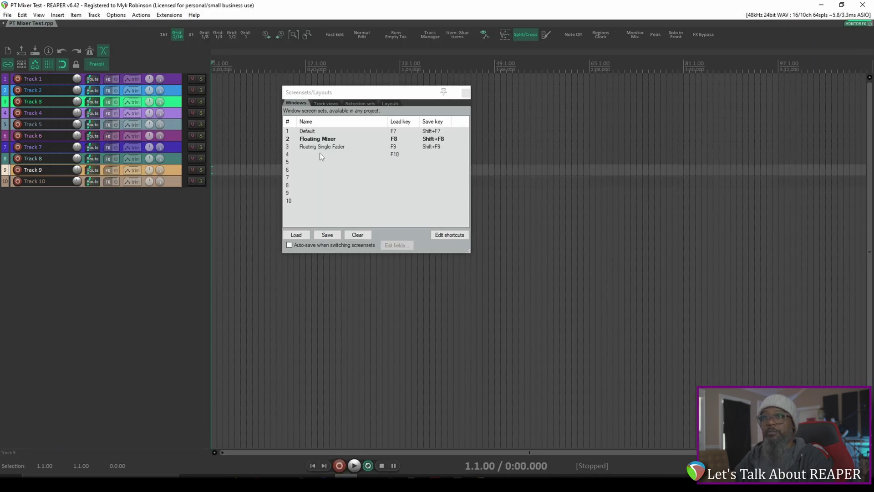
pyautogui.press('F9')
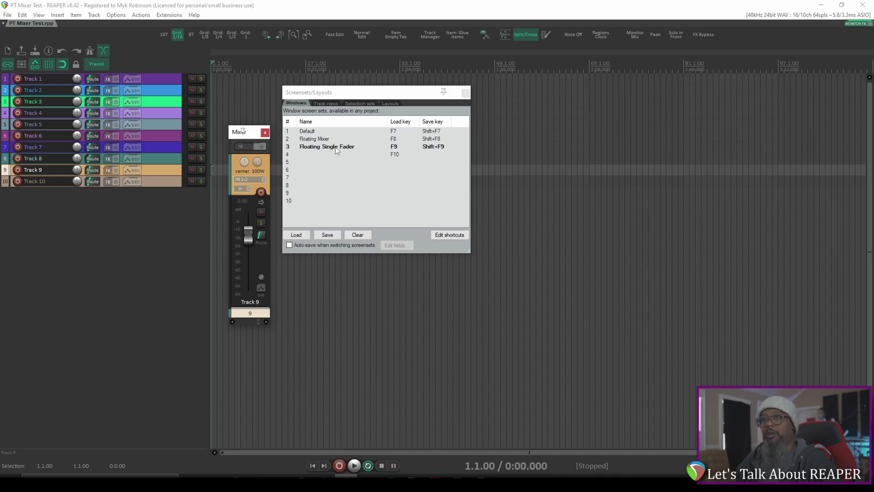
# Close the floating mixer and overwrite screenset 3 with the mixer-free layout
pyautogui.click(265, 132)
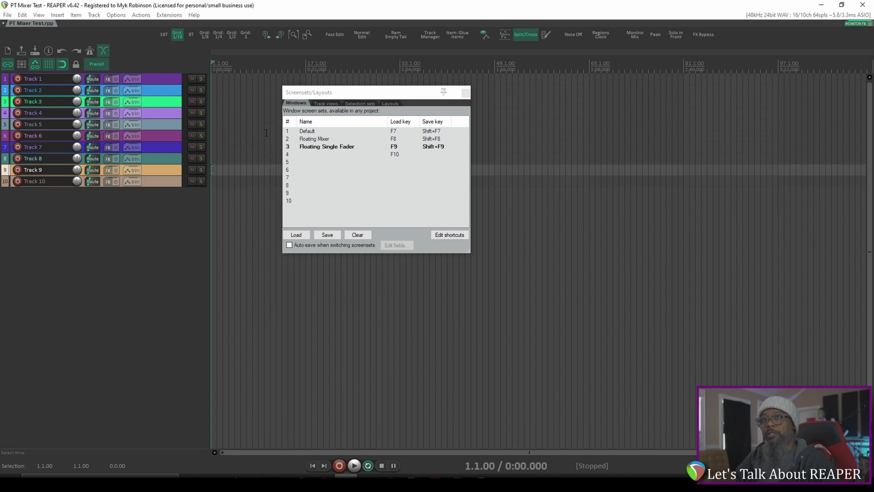
pyautogui.click(329, 234)
pyautogui.click(447, 282)
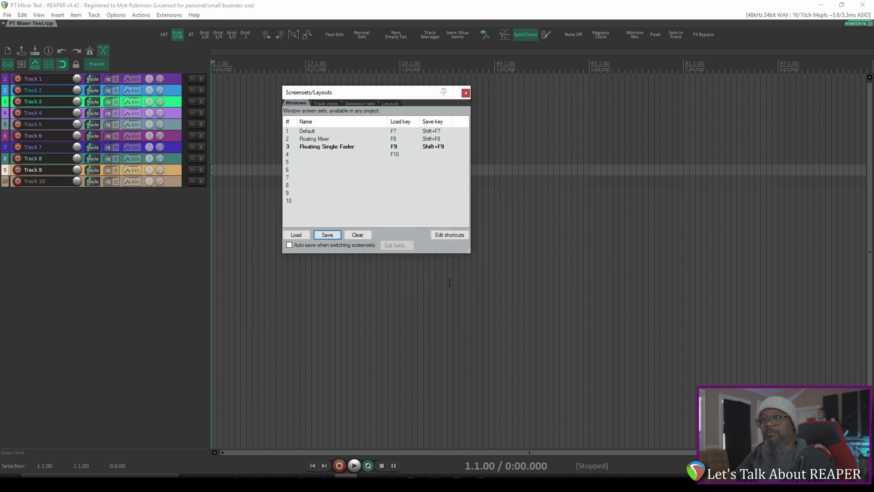
# Reopen the mixer from the View menu to check Track 9's strip, then close it again
pyautogui.click(39, 15)
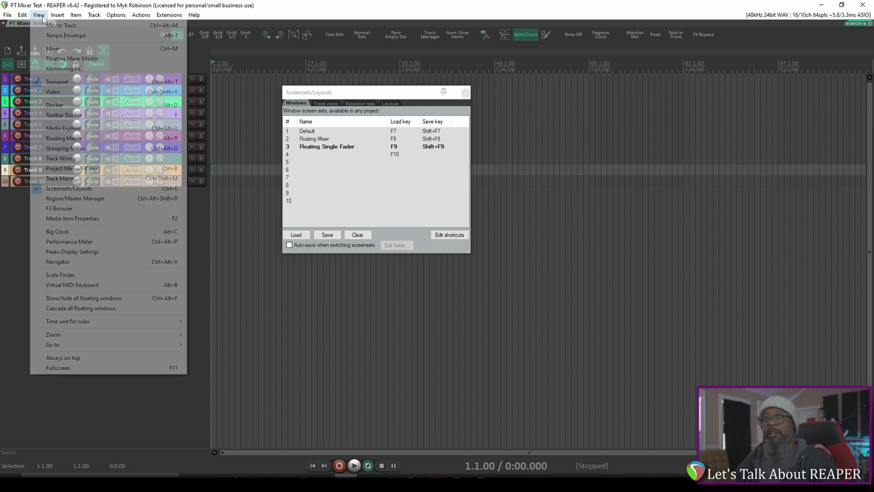
pyautogui.click(55, 49)
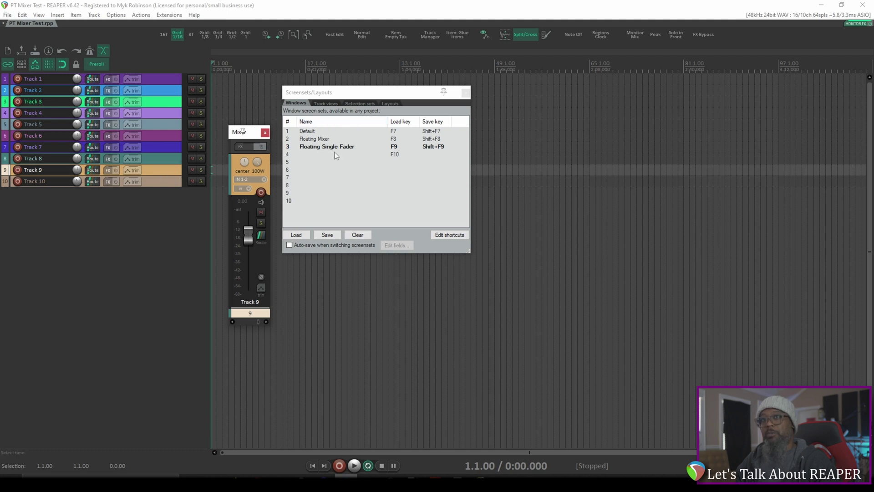
pyautogui.click(265, 132)
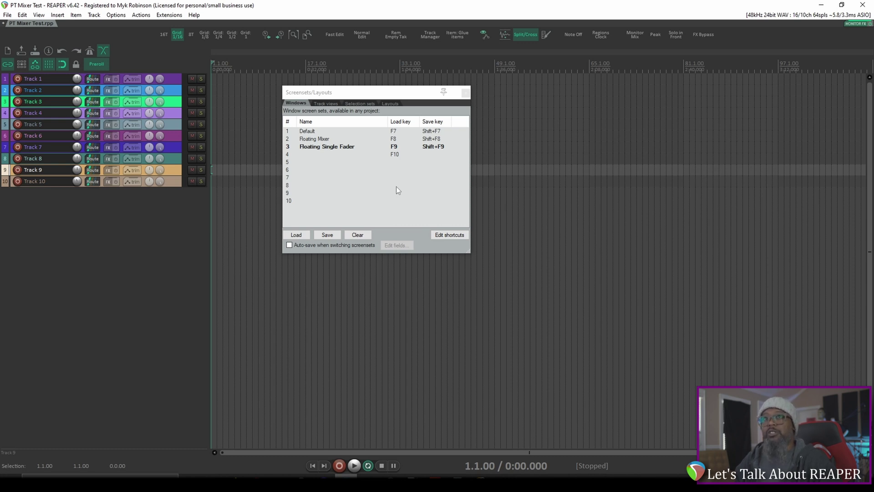
pyautogui.click(169, 16)
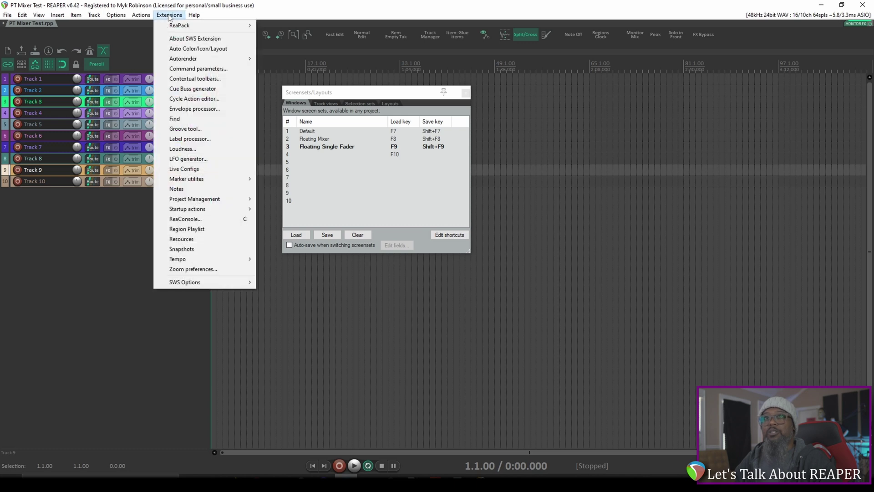
# Open the Cycle Action editor and add a new cycle action named 'PT Floating Mixer'
pyautogui.click(196, 100)
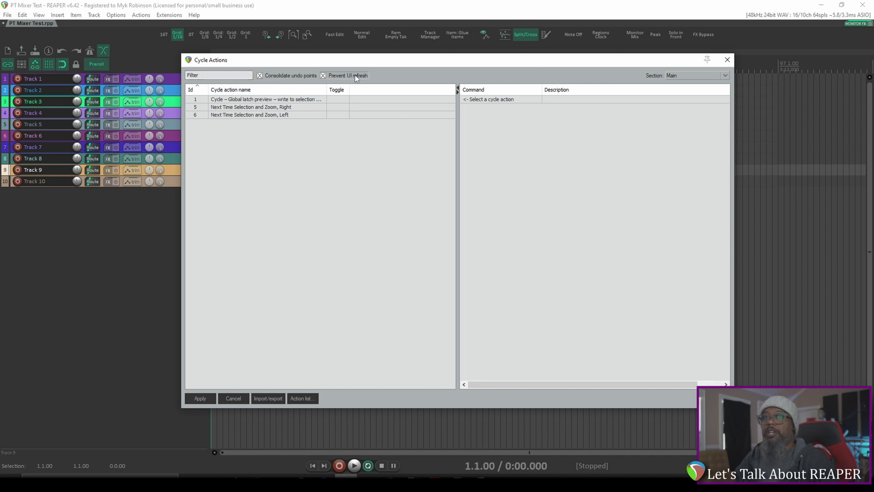
pyautogui.rightClick(228, 161)
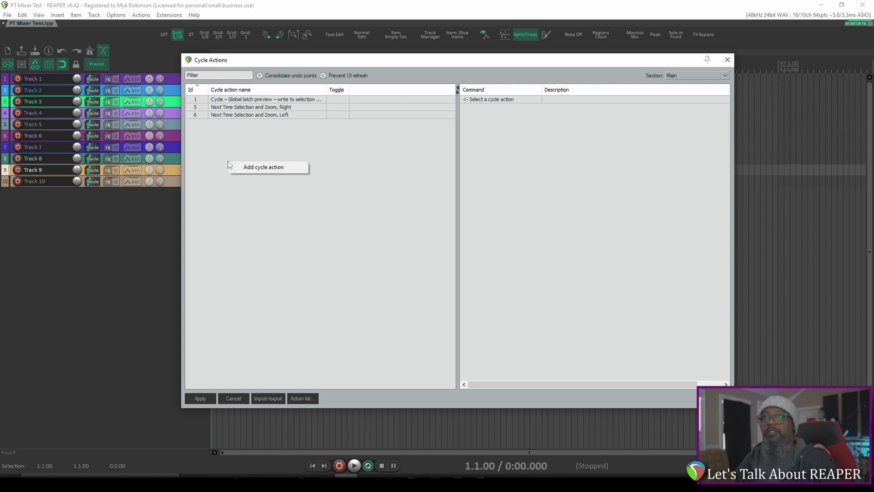
pyautogui.click(259, 167)
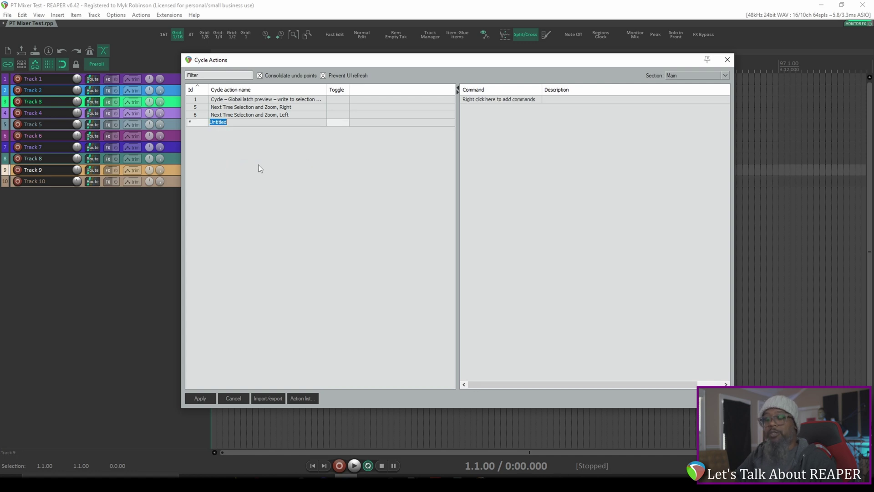
pyautogui.write('PT ')
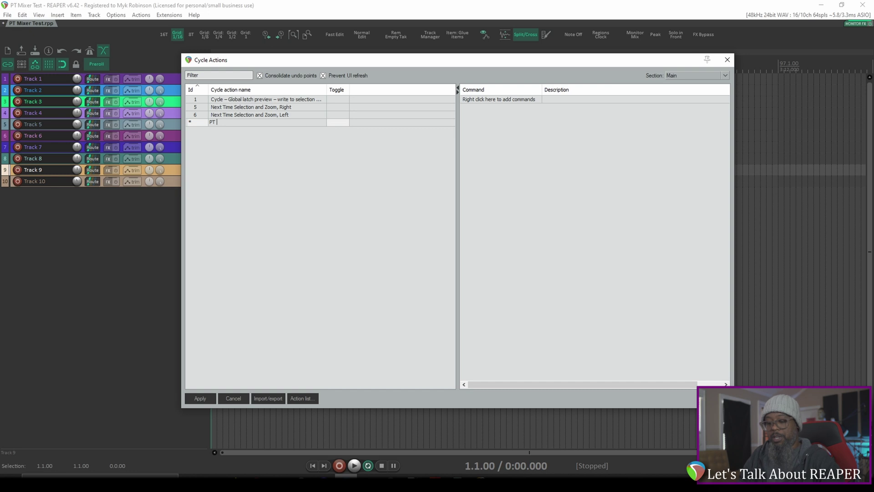
pyautogui.write('Floating Mixer')
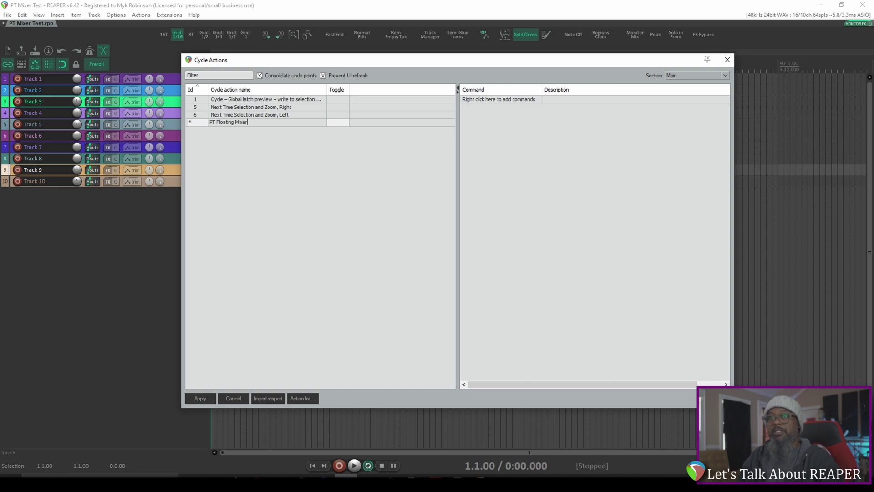
pyautogui.press('Return')
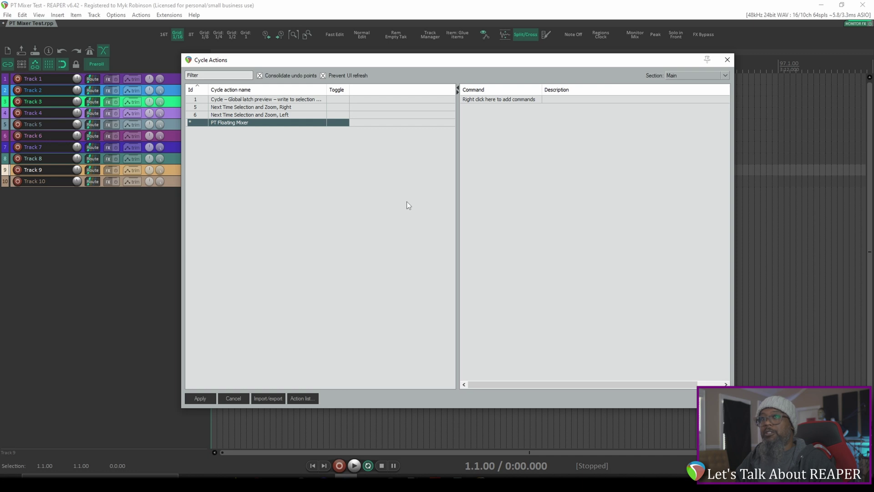
# Open the Actions list from the cycle editor and arrange both windows side by side
pyautogui.rightClick(495, 99)
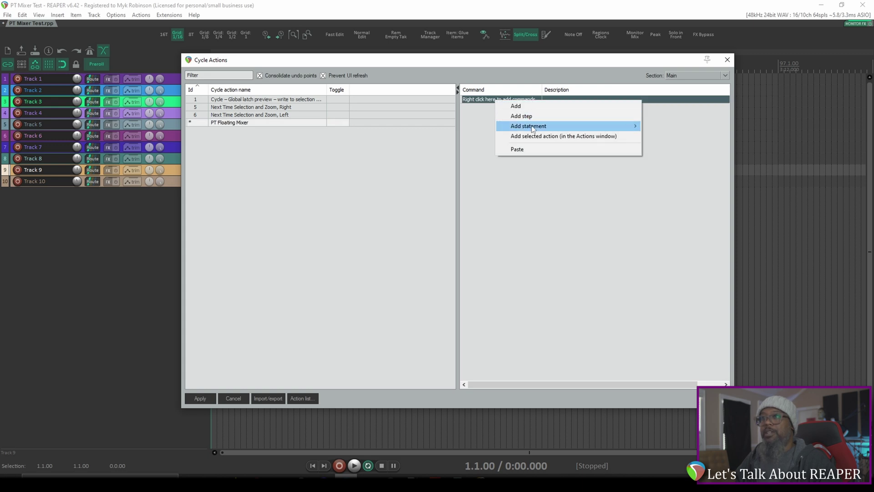
pyautogui.moveTo(533, 128)
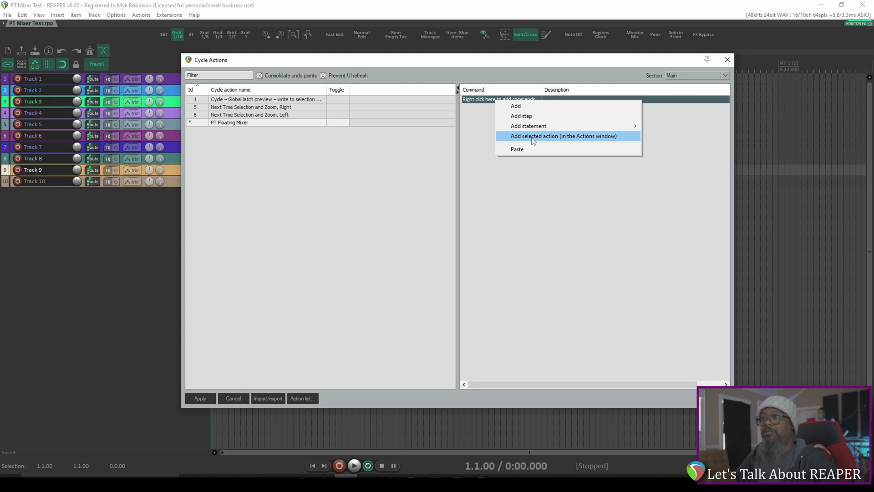
pyautogui.click(393, 215)
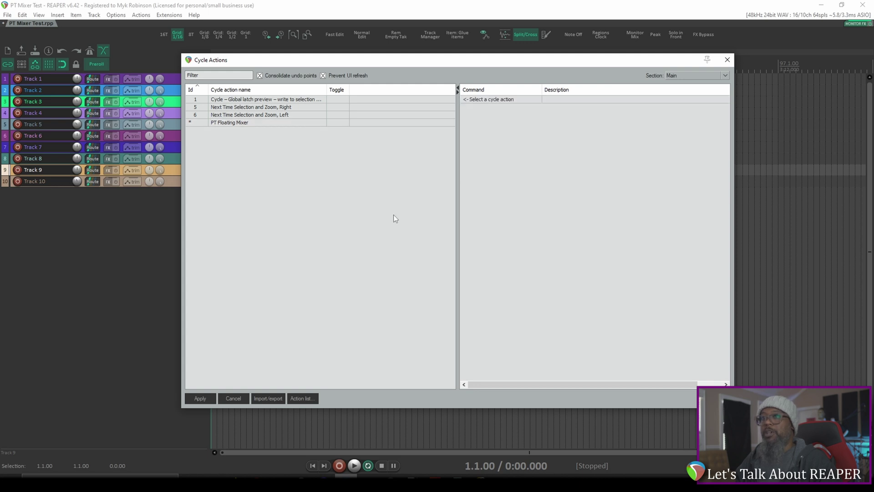
pyautogui.click(308, 402)
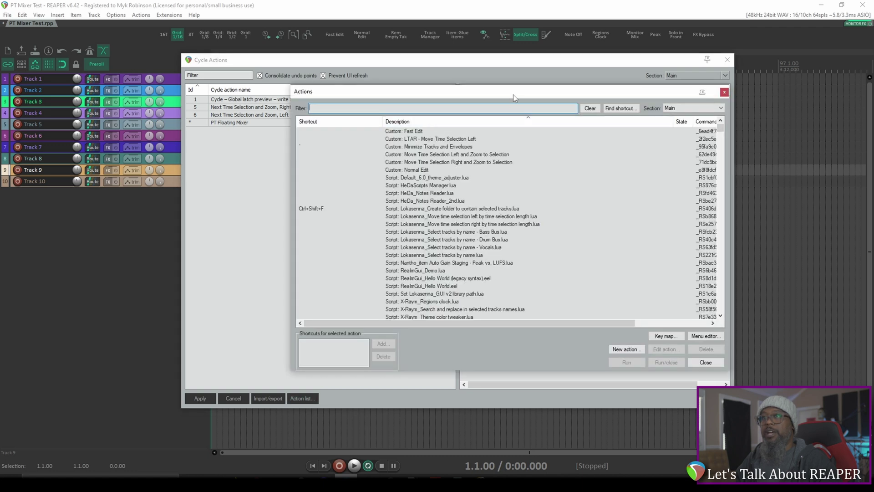
pyautogui.moveTo(514, 98); pyautogui.dragTo(285, 94)
pyautogui.moveTo(501, 61); pyautogui.dragTo(581, 37)
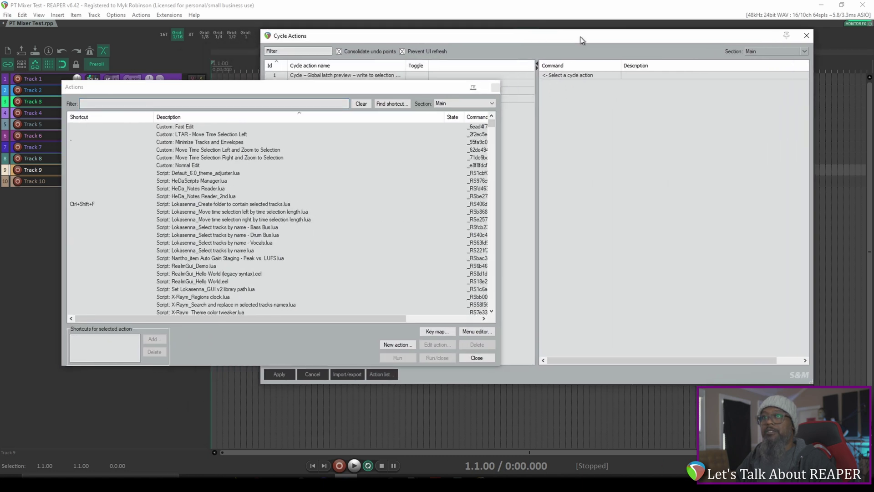
# Find 'SWS/BR: Select TCP track under mouse cursor' and add it as the cycle's first step
pyautogui.click(137, 104)
pyautogui.write('select tcp')
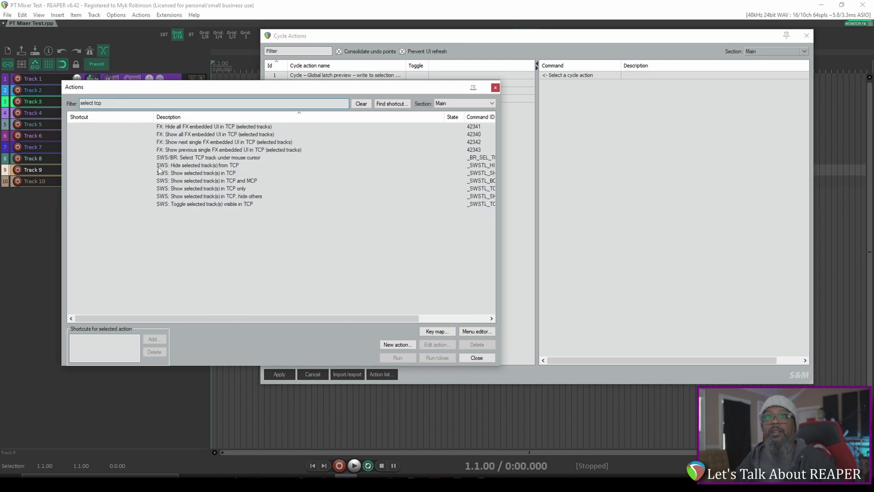
pyautogui.click(207, 158)
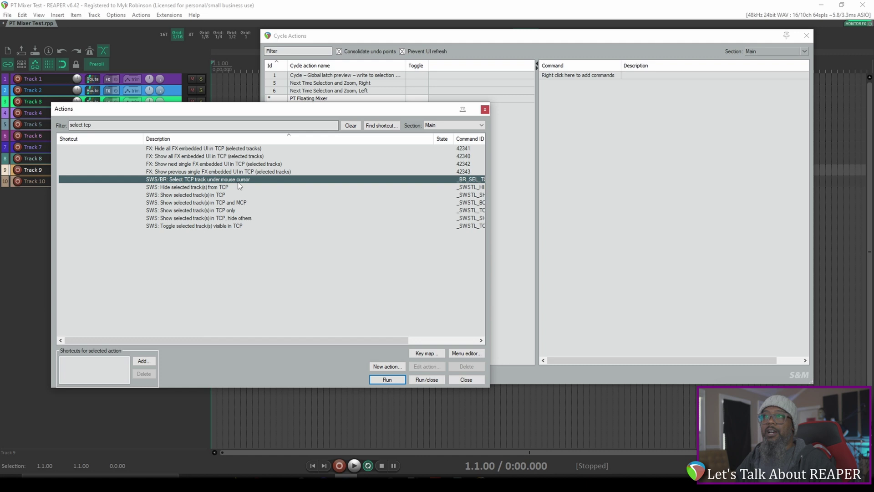
pyautogui.rightClick(595, 77)
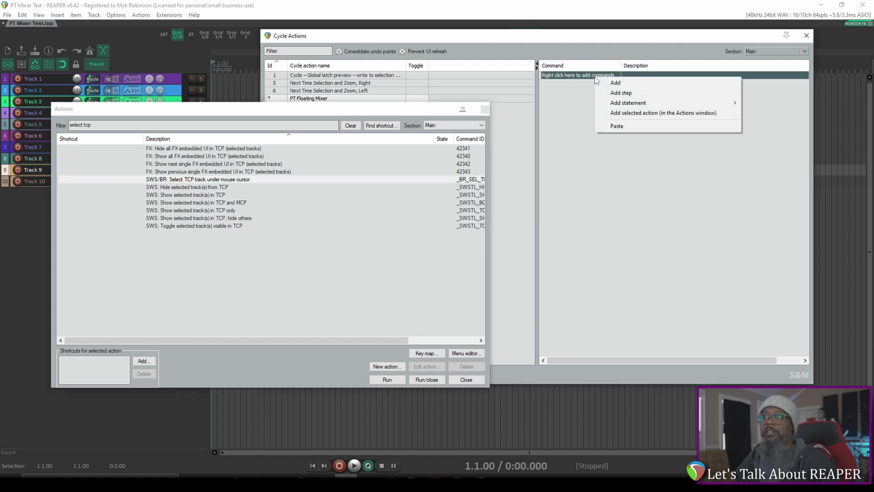
pyautogui.click(631, 113)
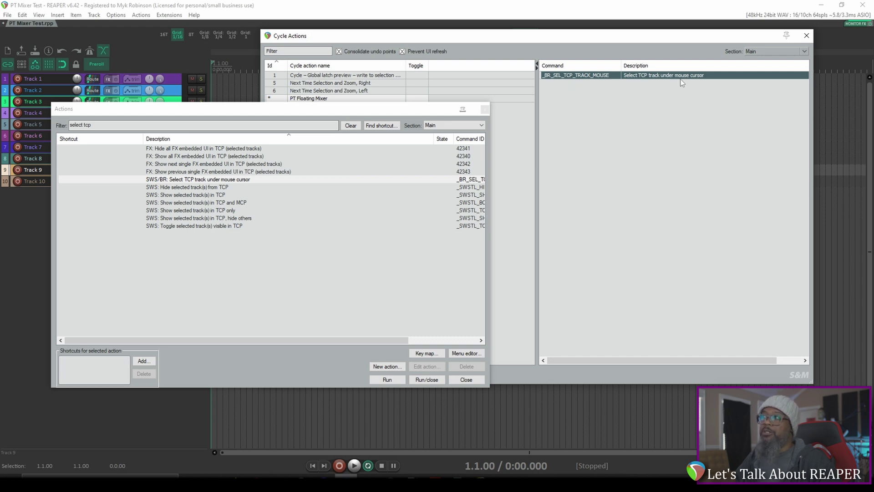
# Filter the Actions list for 'view mixer'
pyautogui.click(303, 127)
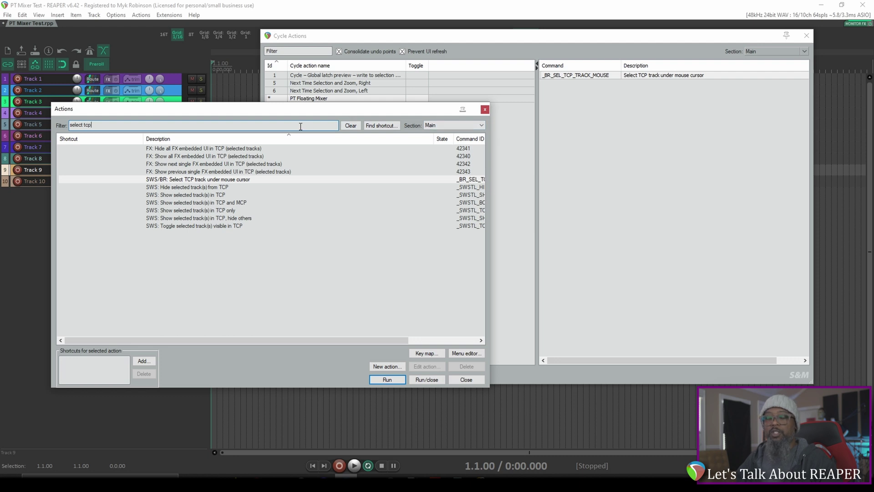
pyautogui.write('a')
pyautogui.hotkey('ctrl', 'a')
pyautogui.write('view mixer')
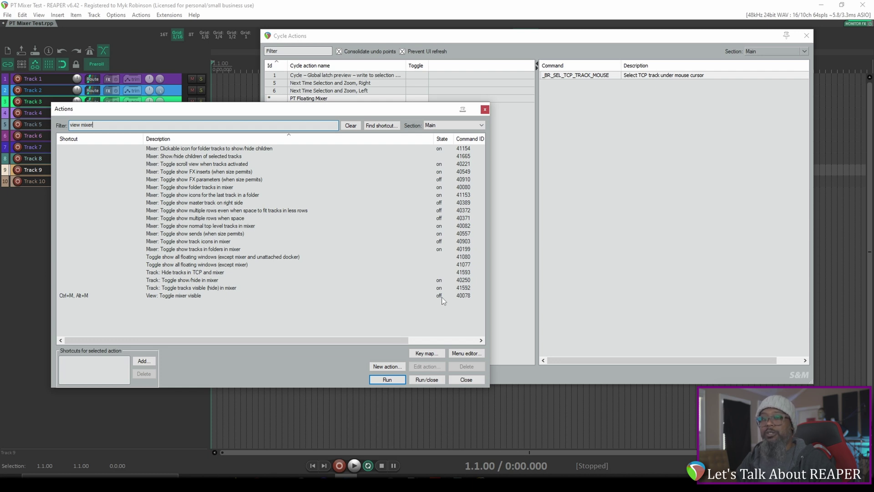
# Add an IF NOT block with a mixer toggle step, command 40078, above ENDIF
pyautogui.click(573, 108)
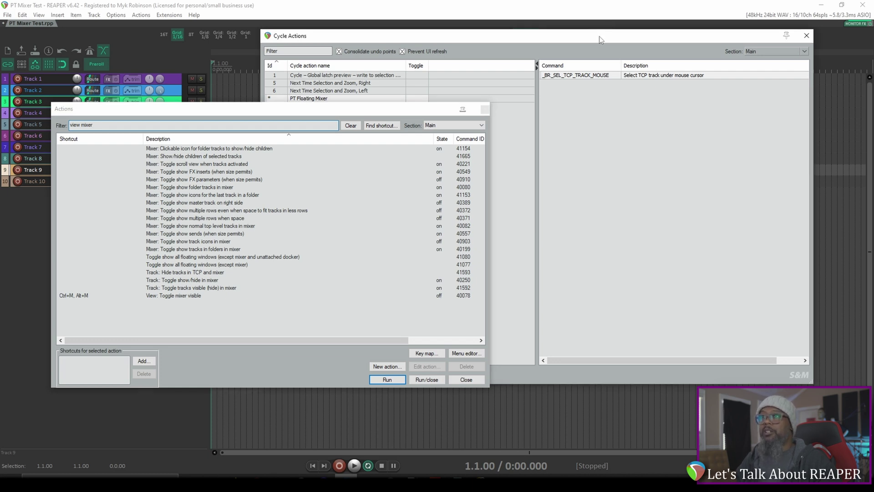
pyautogui.rightClick(572, 111)
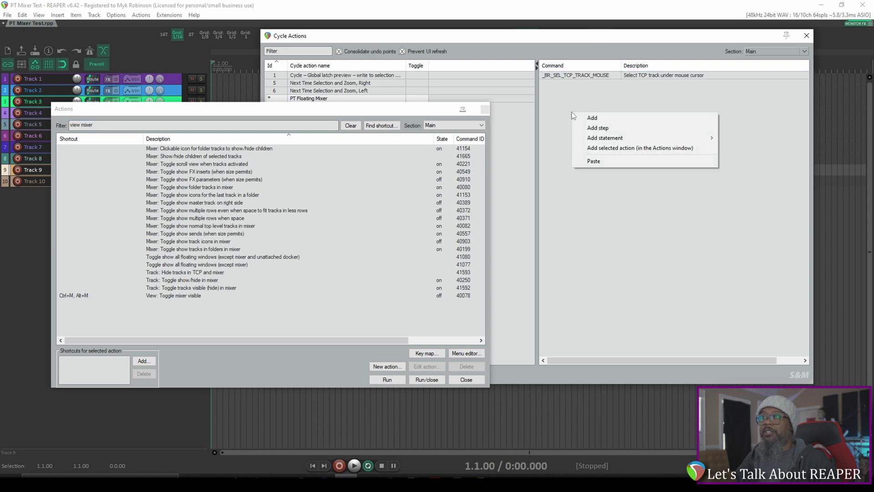
pyautogui.moveTo(697, 138)
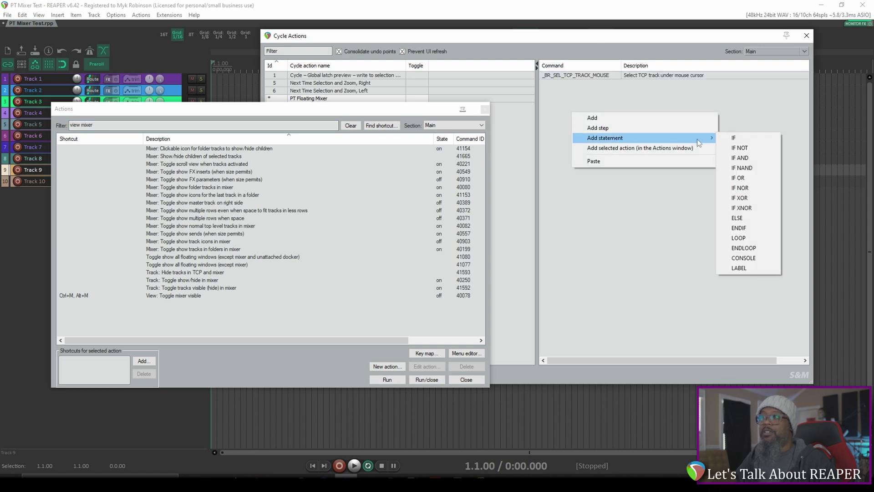
pyautogui.click(739, 149)
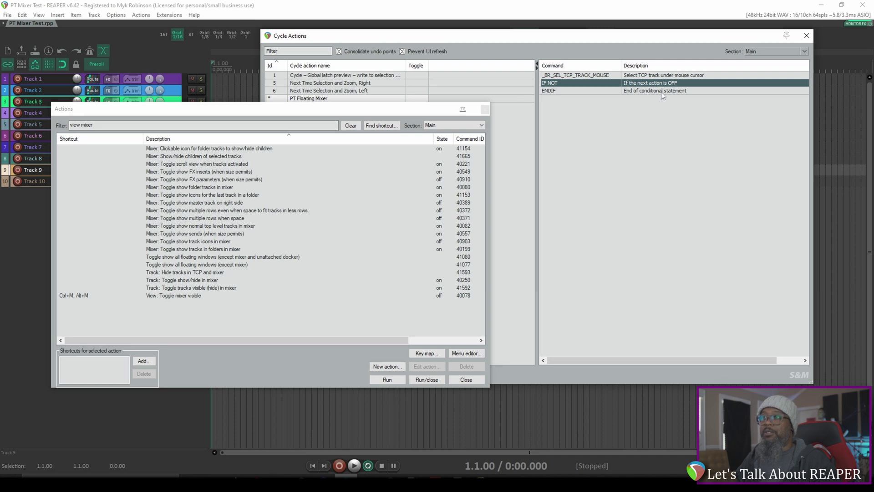
pyautogui.click(639, 91)
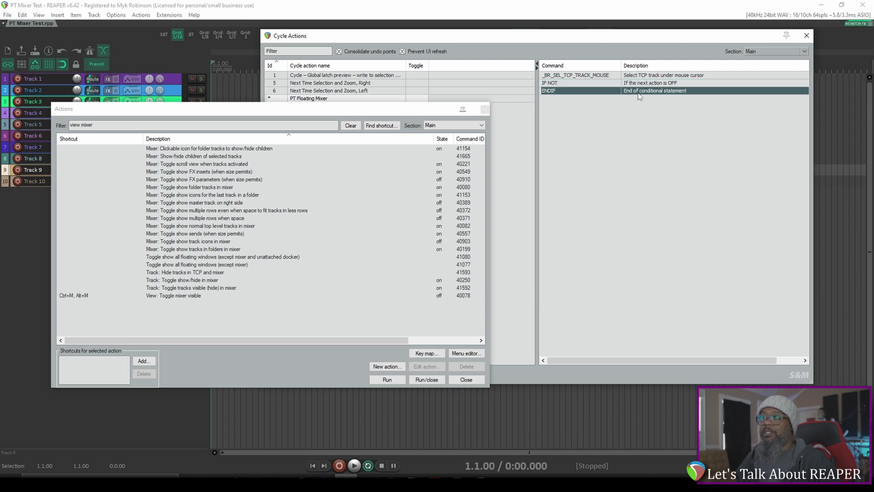
pyautogui.rightClick(639, 96)
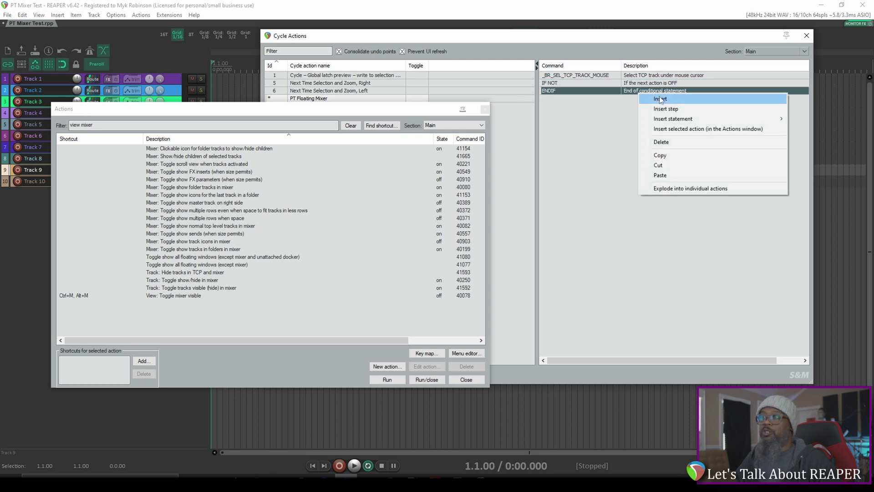
pyautogui.click(661, 100)
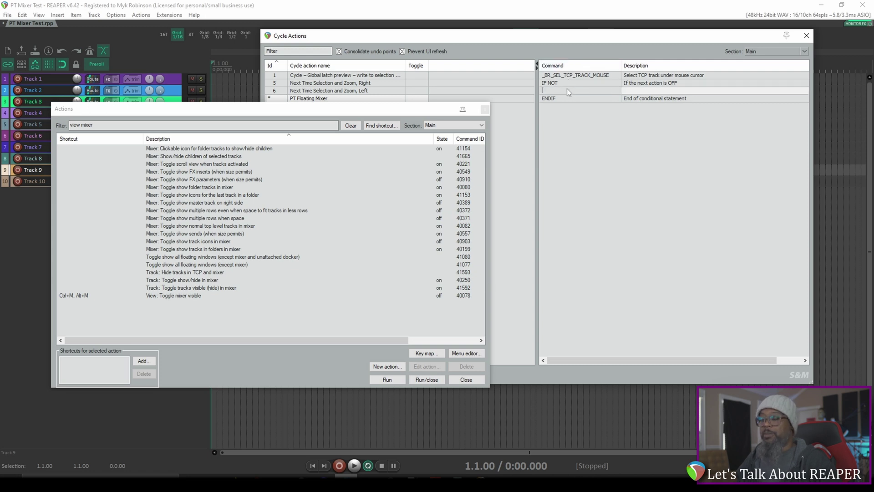
pyautogui.write('400')
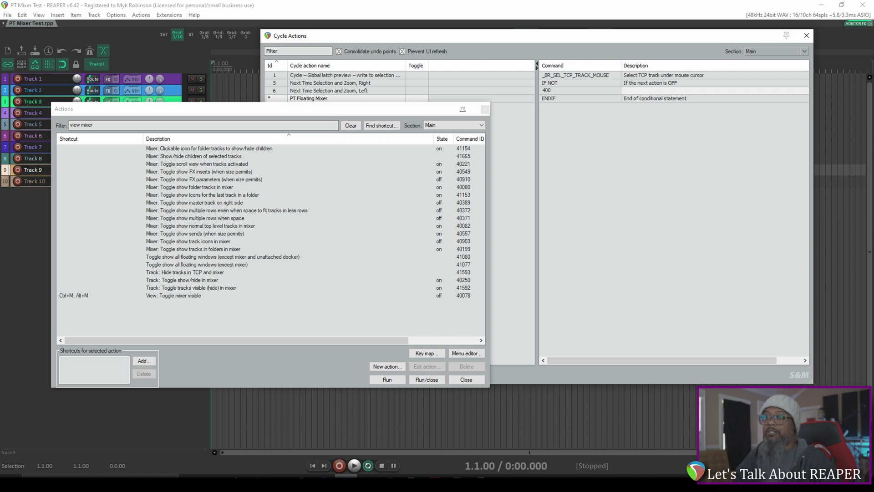
pyautogui.write('78')
pyautogui.press('Return')
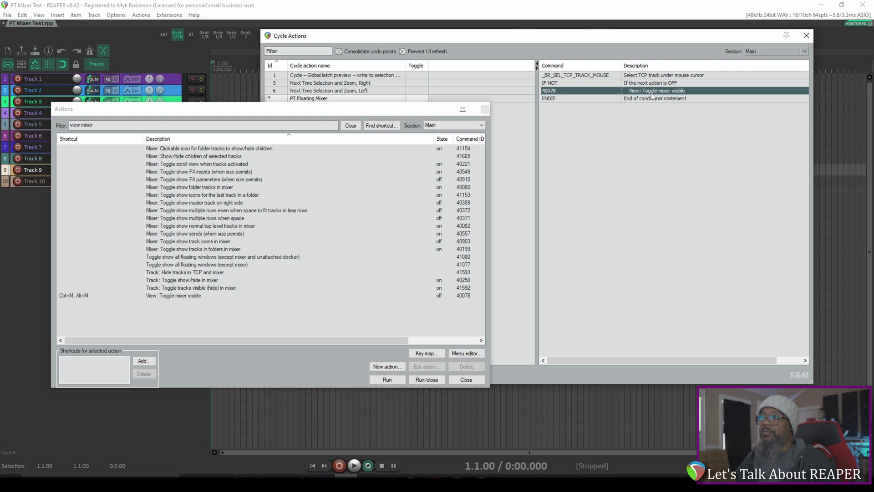
# Copy the 40078 mixer toggle step and paste a second one above ENDIF
pyautogui.rightClick(637, 94)
pyautogui.click(669, 156)
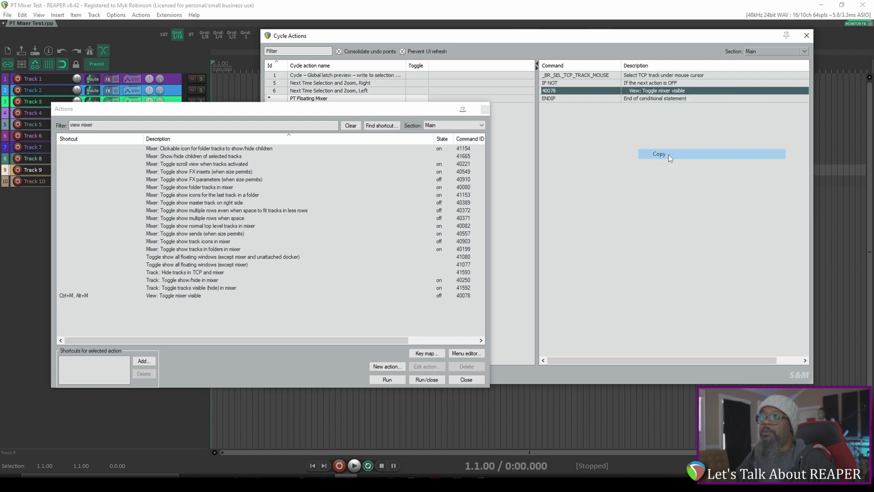
pyautogui.rightClick(622, 98)
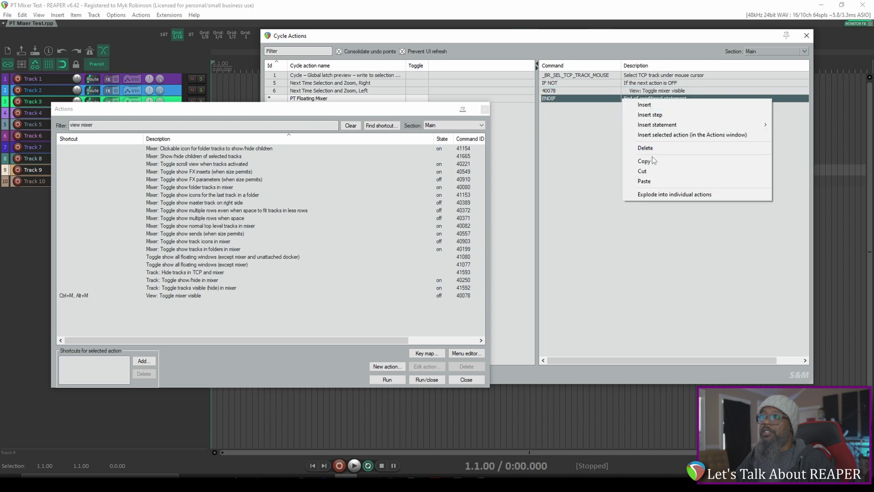
pyautogui.click(656, 179)
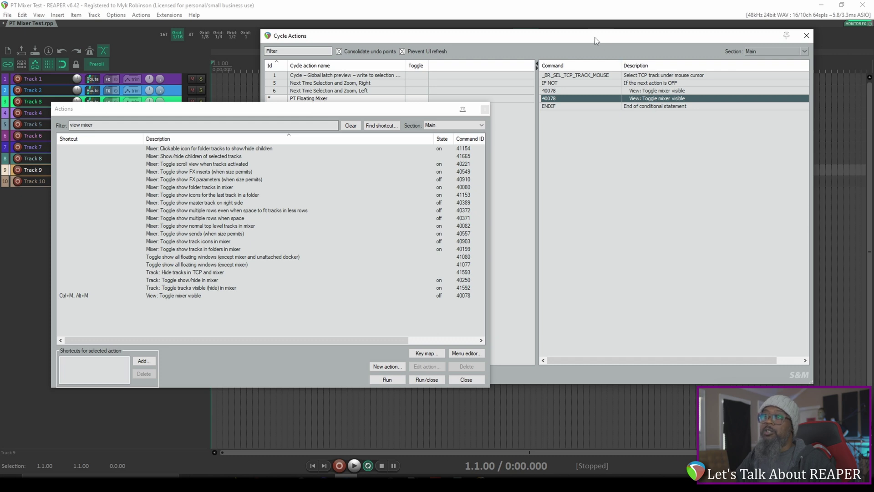
# Close the Actions list and apply PT Floating Mixer as cycle action 2
pyautogui.click(467, 112)
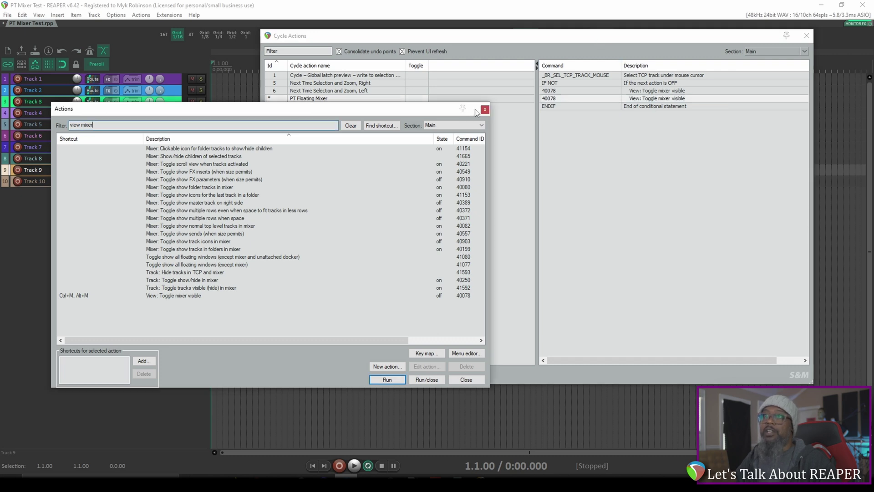
pyautogui.click(485, 110)
pyautogui.click(279, 374)
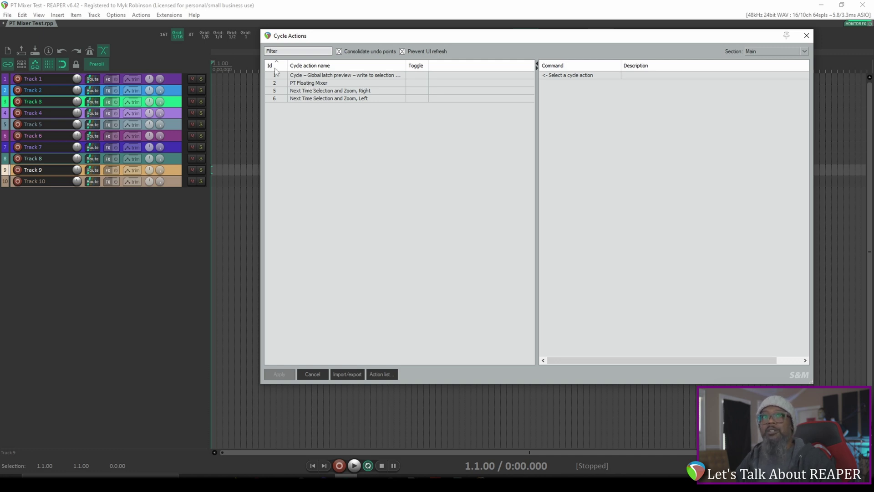
# In Preferences > Mouse Modifiers, select the Track control panel double-click context
pyautogui.click(117, 16)
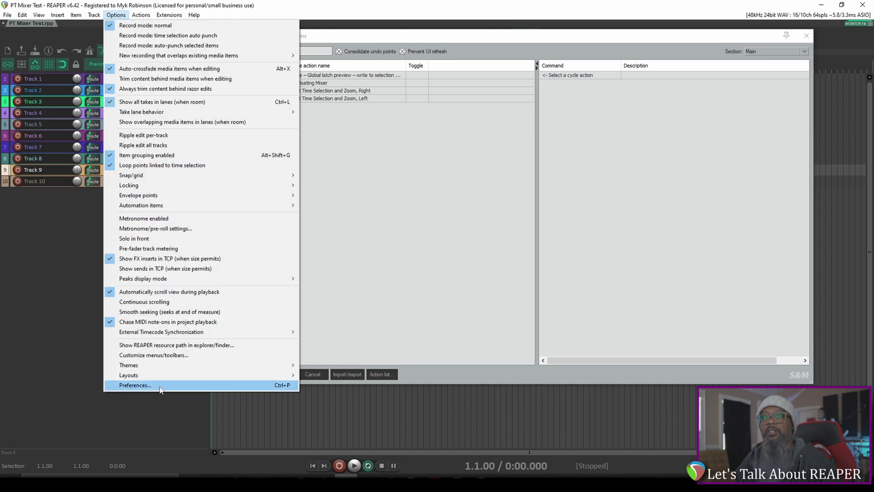
pyautogui.click(159, 386)
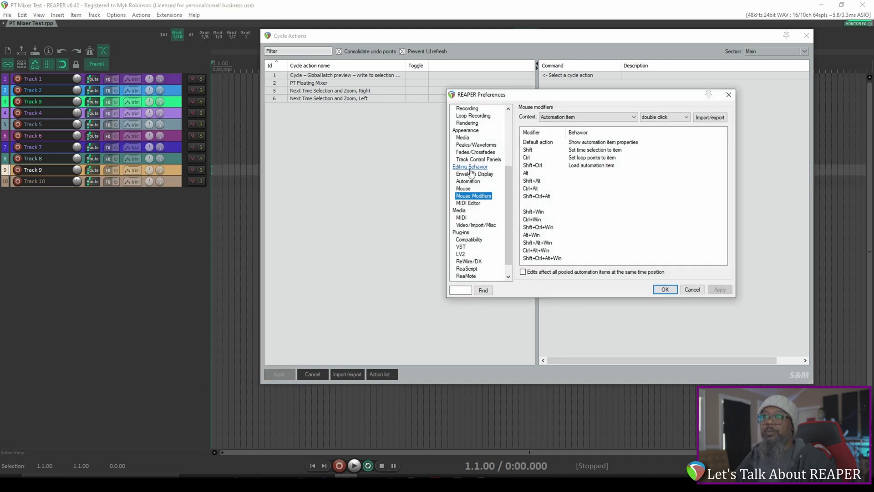
pyautogui.click(565, 118)
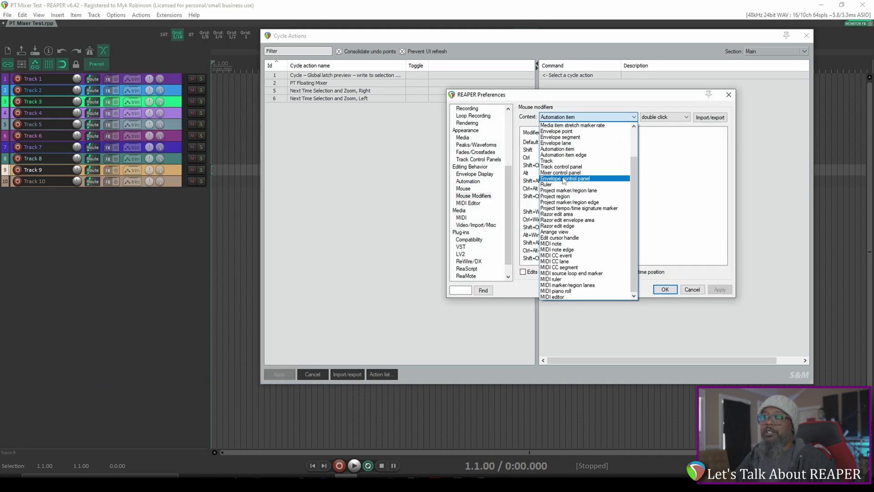
pyautogui.scroll(1, 561, 191)
pyautogui.click(561, 185)
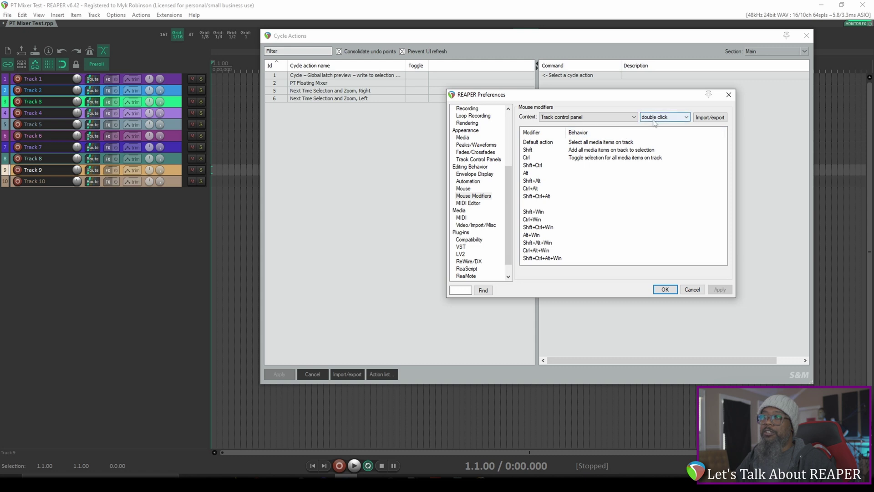
# Assign the PT Floating Mixer action to the Alt modifier and apply the preferences
pyautogui.rightClick(582, 175)
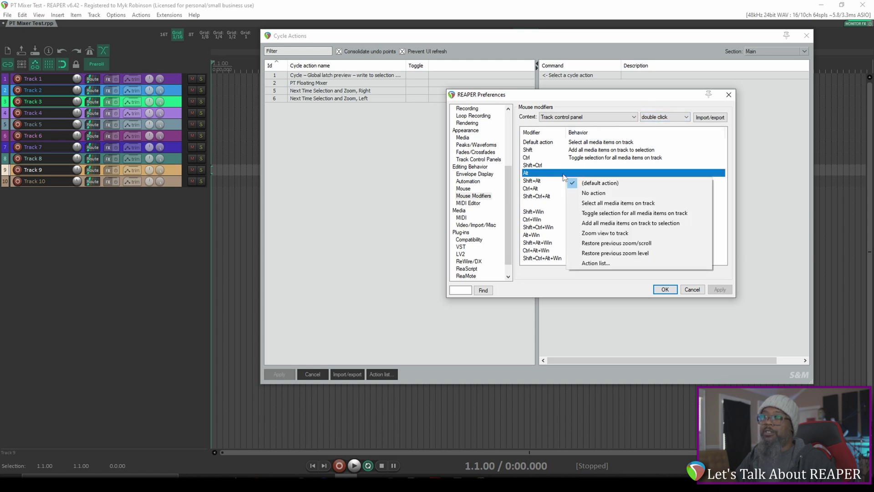
pyautogui.click(597, 263)
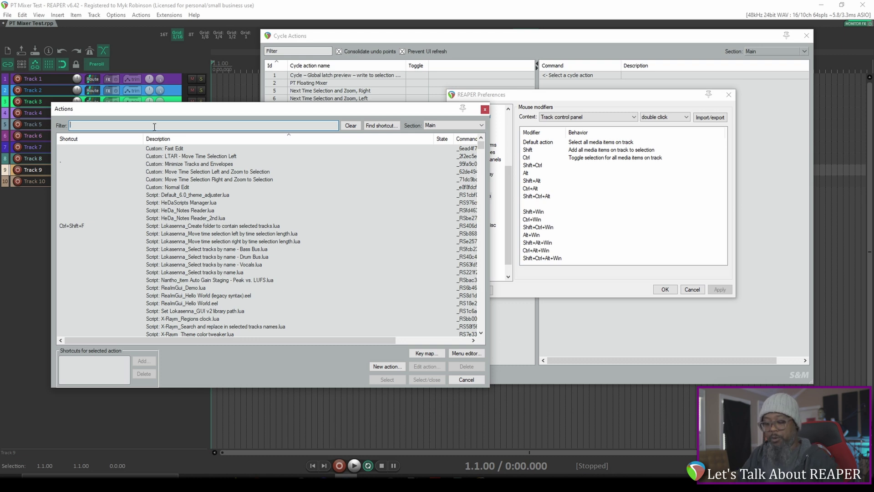
pyautogui.write('pt float')
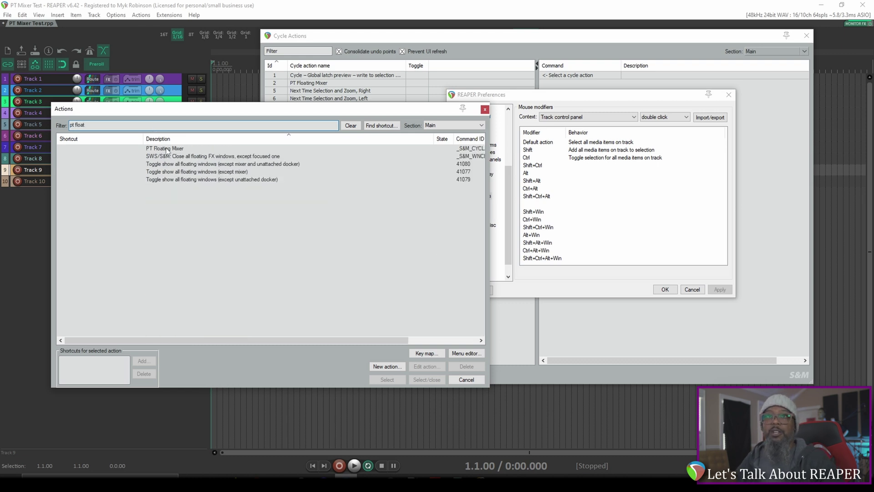
pyautogui.click(160, 149)
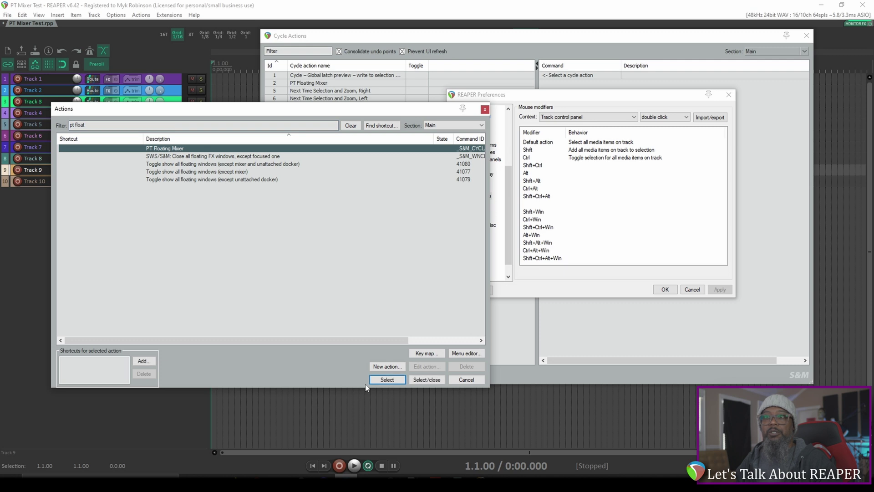
pyautogui.click(387, 380)
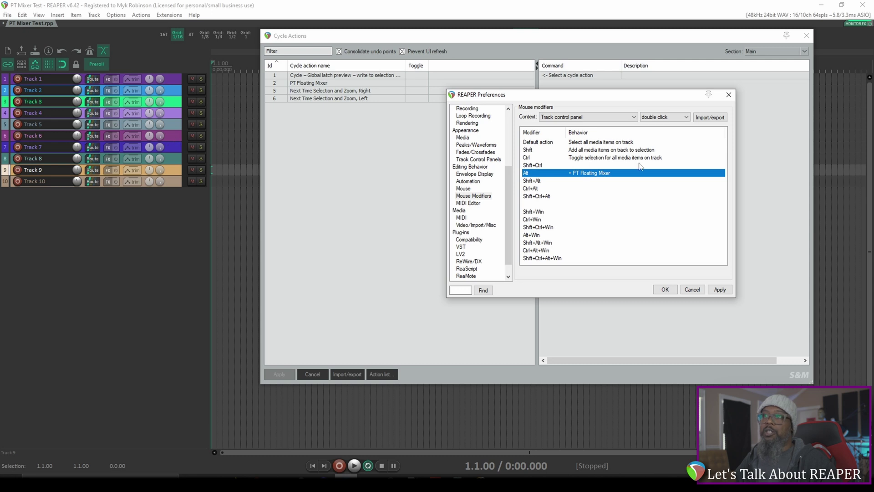
pyautogui.click(719, 290)
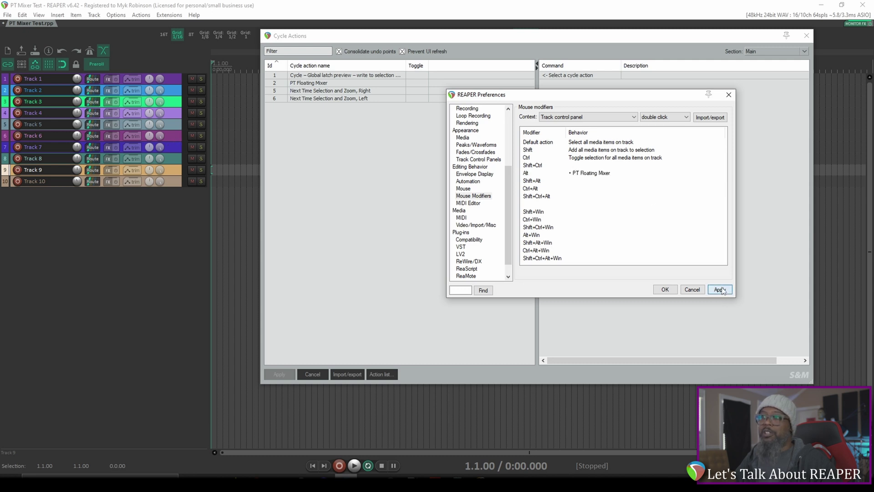
pyautogui.click(665, 290)
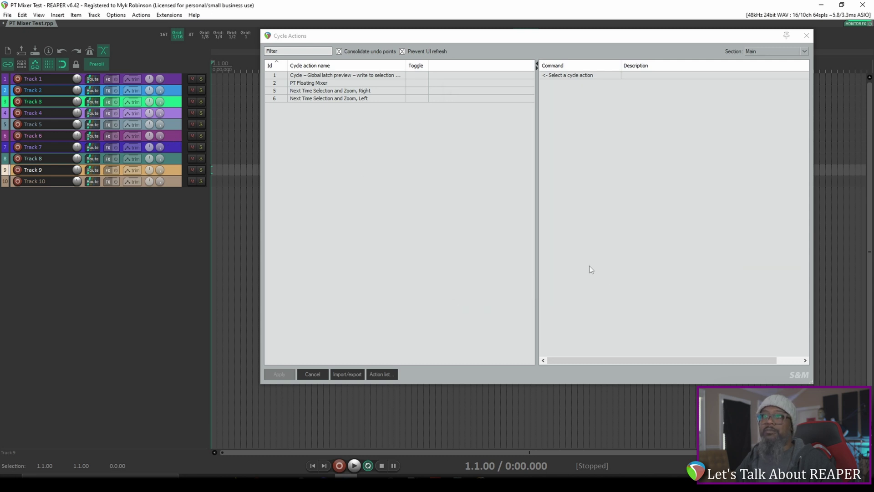
# Alt+double-click Track 3 to open its floating mixer, then view the PT Floating Mixer steps
pyautogui.keyDown('alt'); pyautogui.click(173, 101); pyautogui.keyUp('alt')
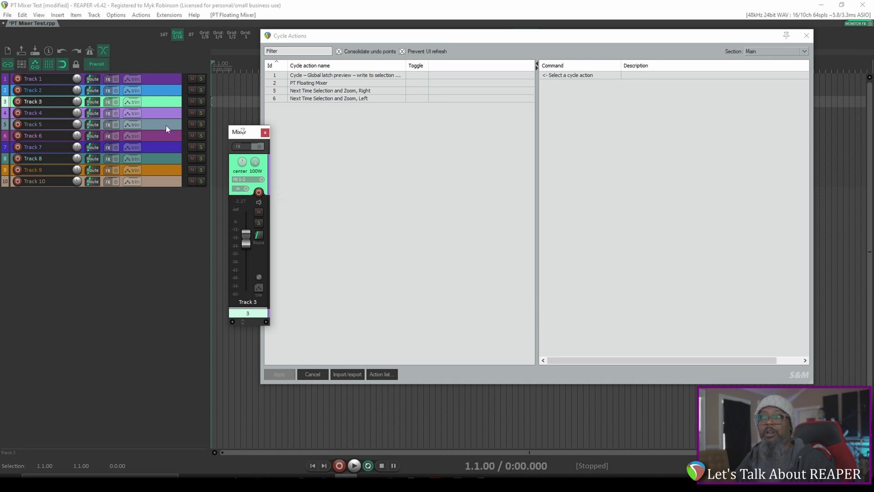
pyautogui.click(307, 84)
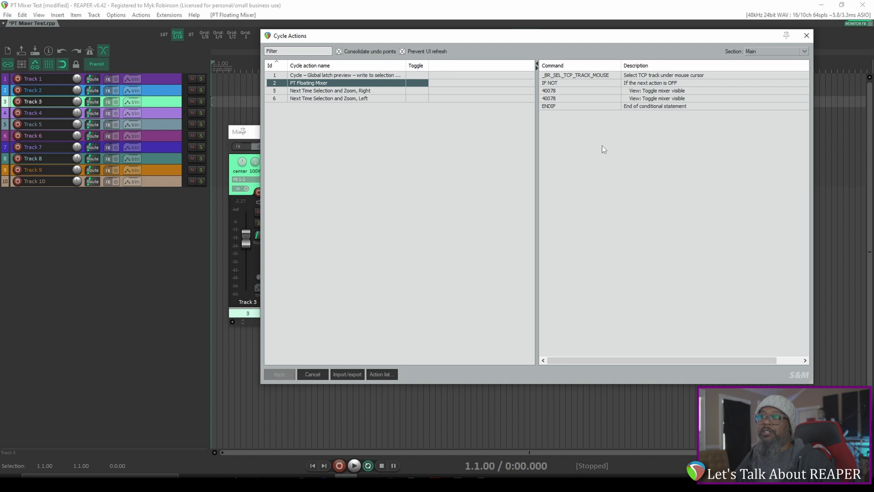
# Append 'Move active floating window to mouse cursor (right, middle)' to PT Floating Mixer and apply it
pyautogui.click(382, 310)
pyautogui.click(388, 374)
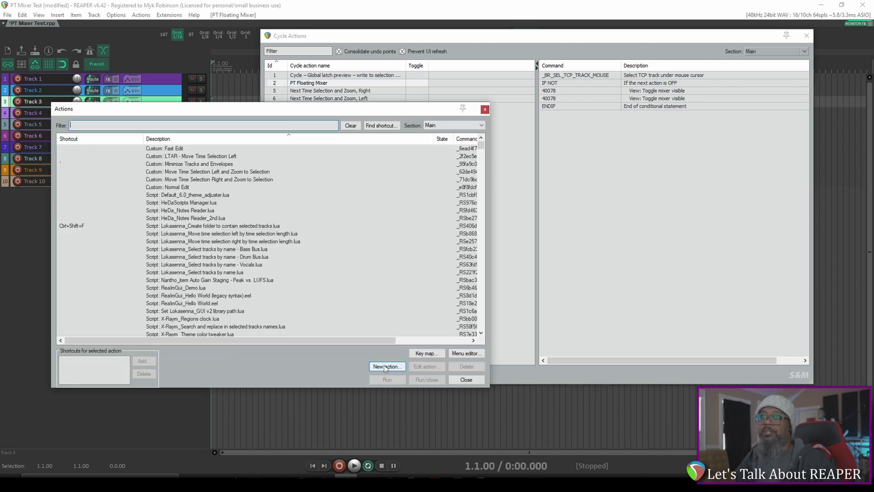
pyautogui.write('move ')
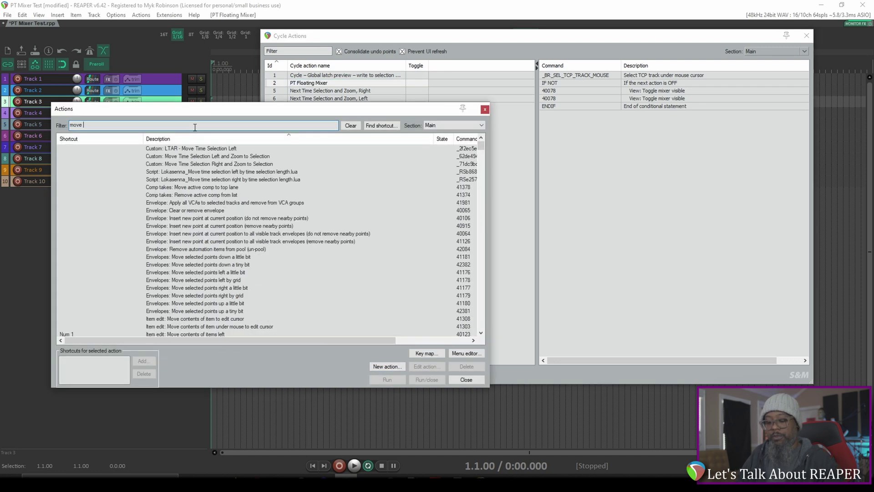
pyautogui.write('active float')
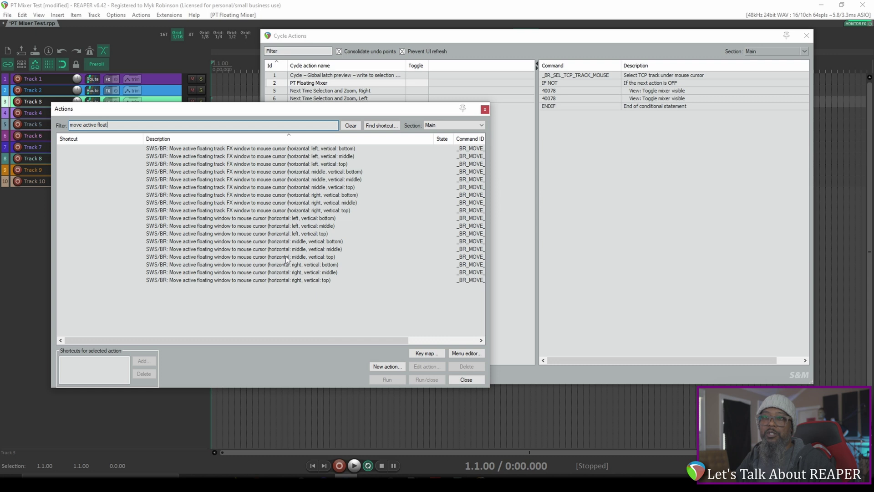
pyautogui.click(285, 273)
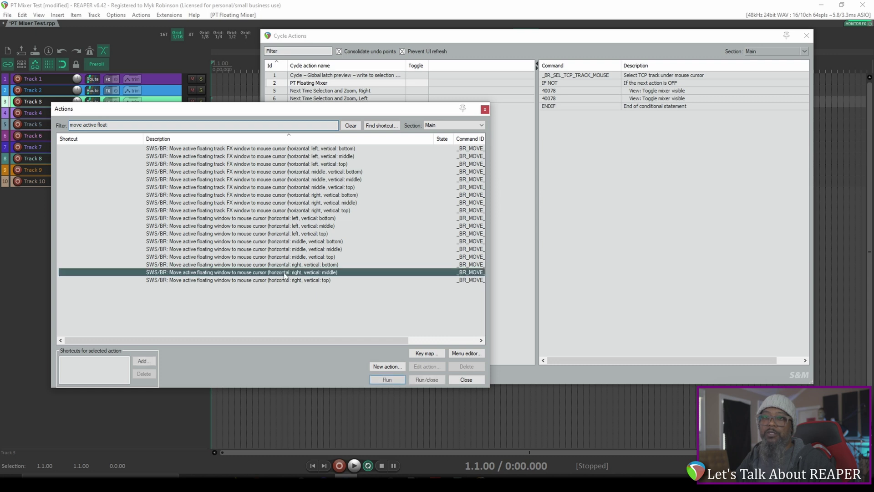
pyautogui.rightClick(611, 144)
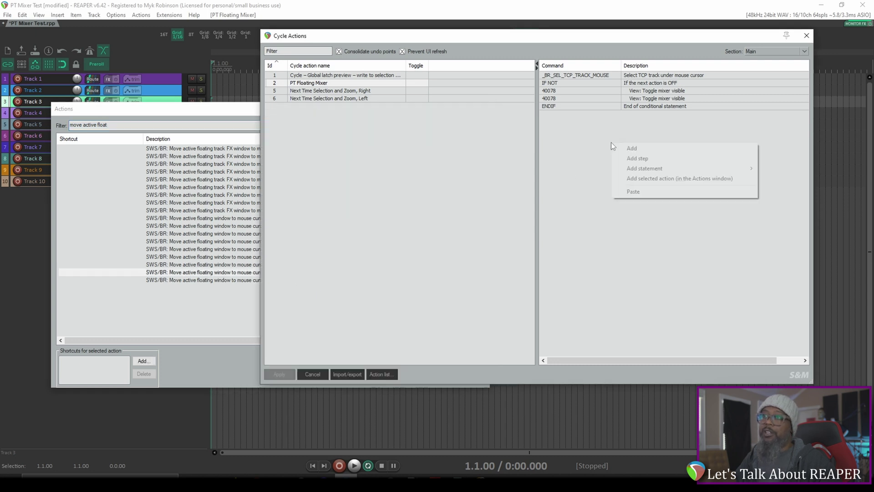
pyautogui.click(644, 181)
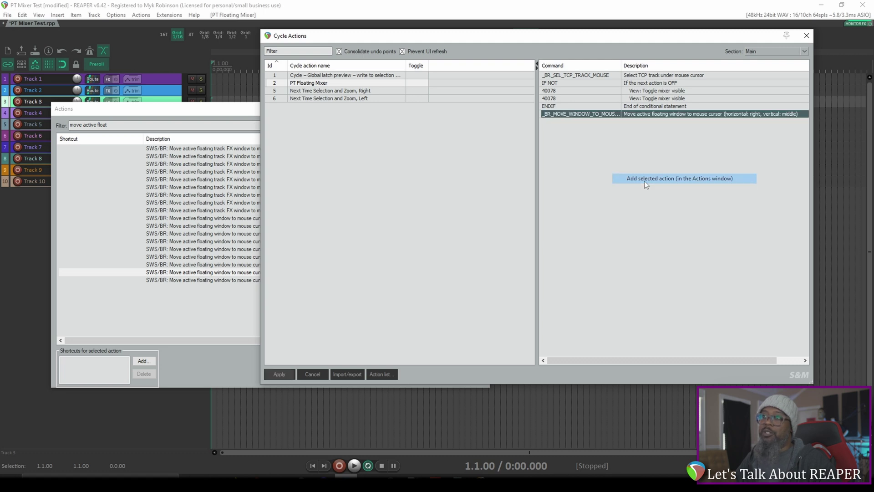
pyautogui.click(242, 127)
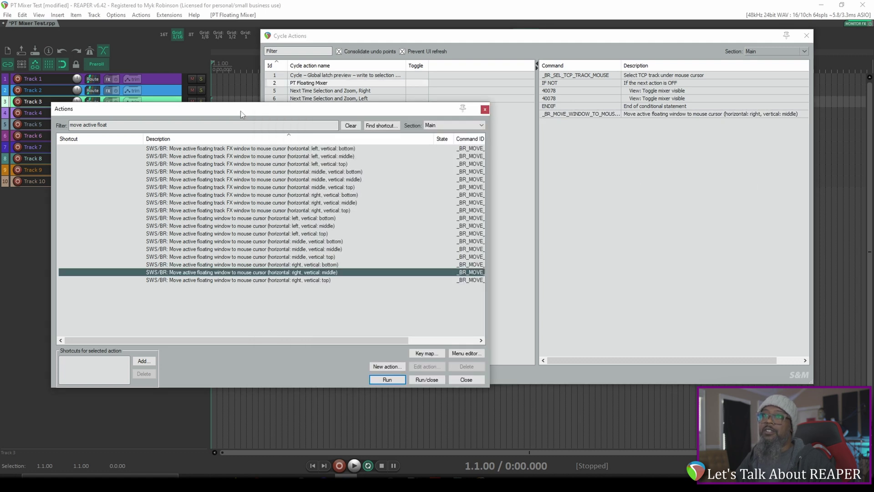
pyautogui.click(483, 108)
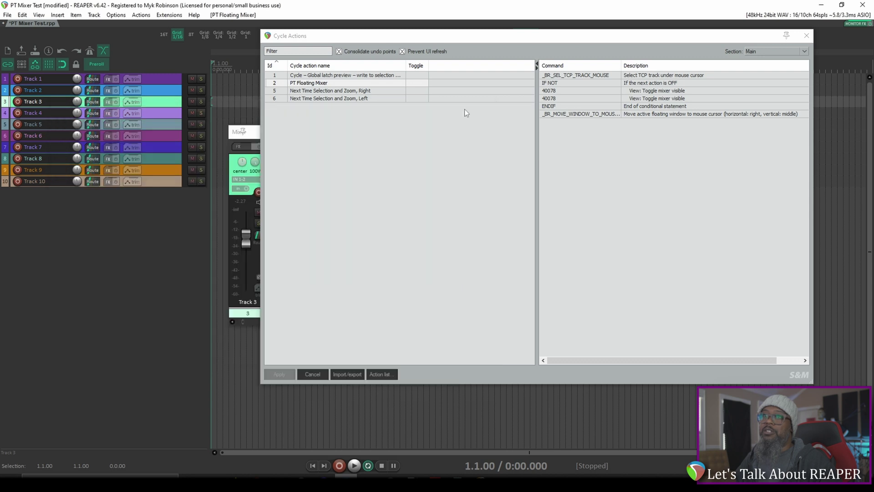
pyautogui.click(807, 35)
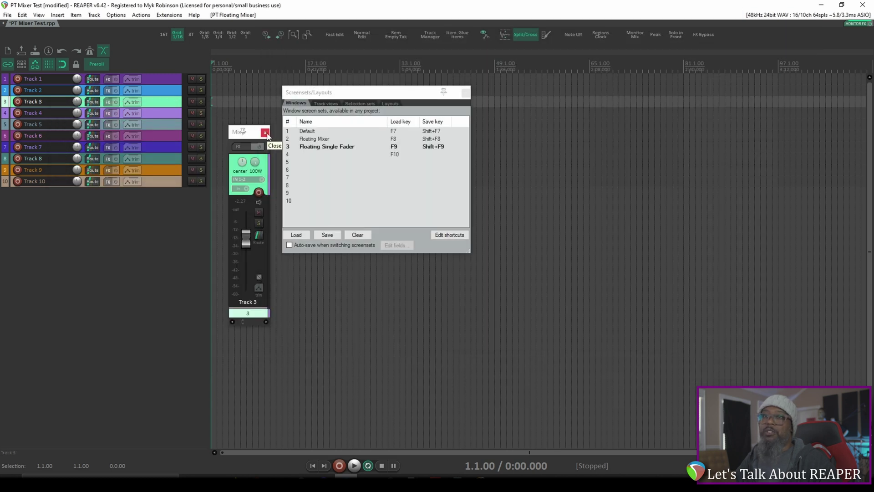
# In the F9 single-track mixer, turn Track 4 down to -10.3 dB and adjust Track 7
pyautogui.click(266, 133)
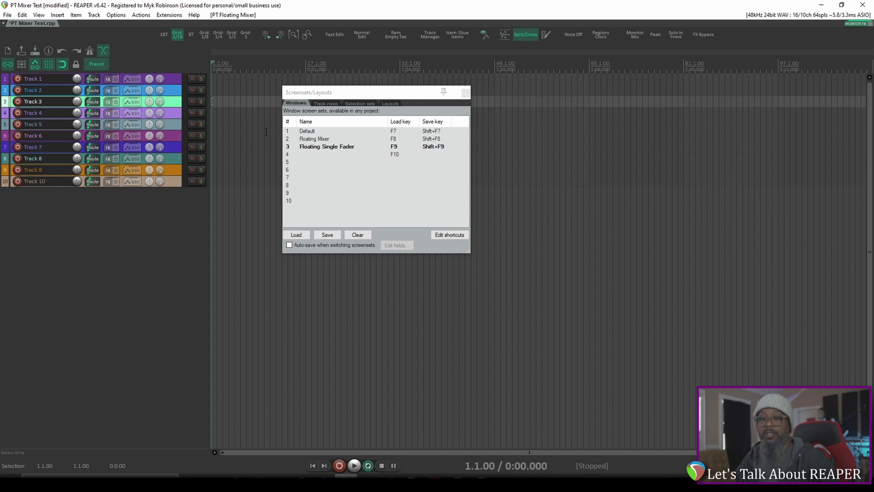
pyautogui.click(173, 111)
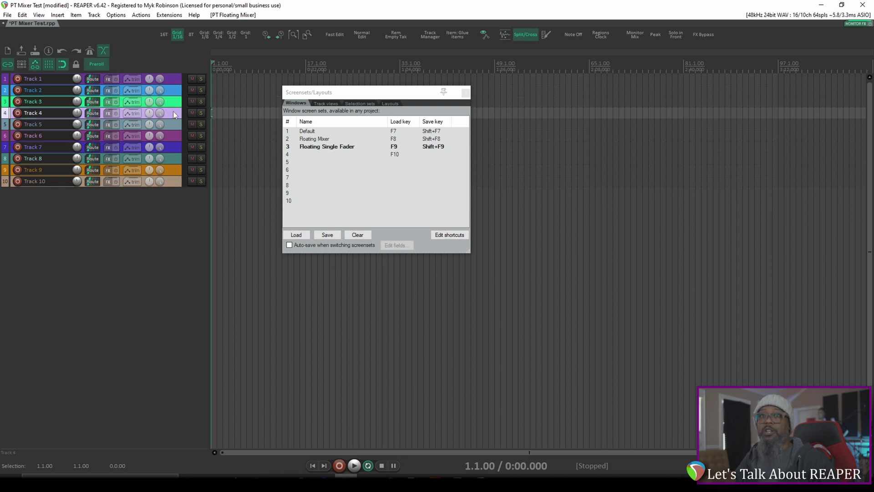
pyautogui.press('F9')
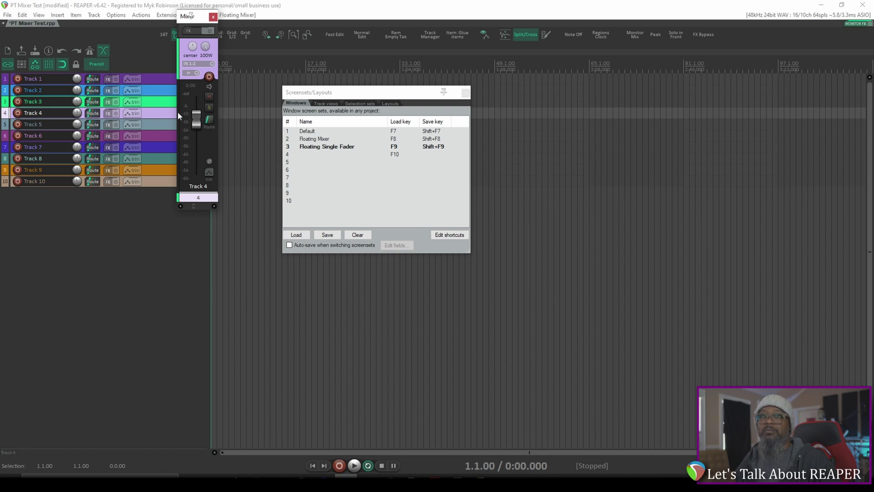
pyautogui.moveTo(196, 119); pyautogui.dragTo(196, 136)
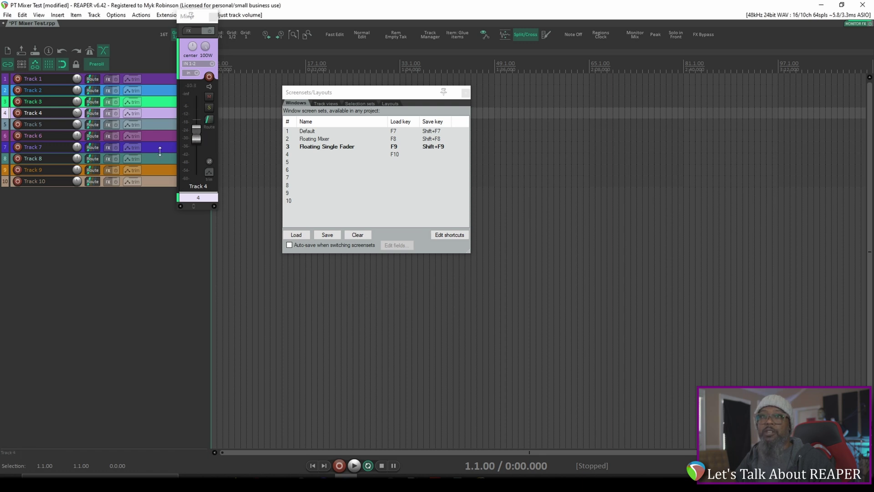
pyautogui.click(160, 146)
pyautogui.moveTo(202, 126); pyautogui.dragTo(194, 106)
# Raise Track 2 to +8.73 dB and pull Track 10's volume down
pyautogui.click(160, 88)
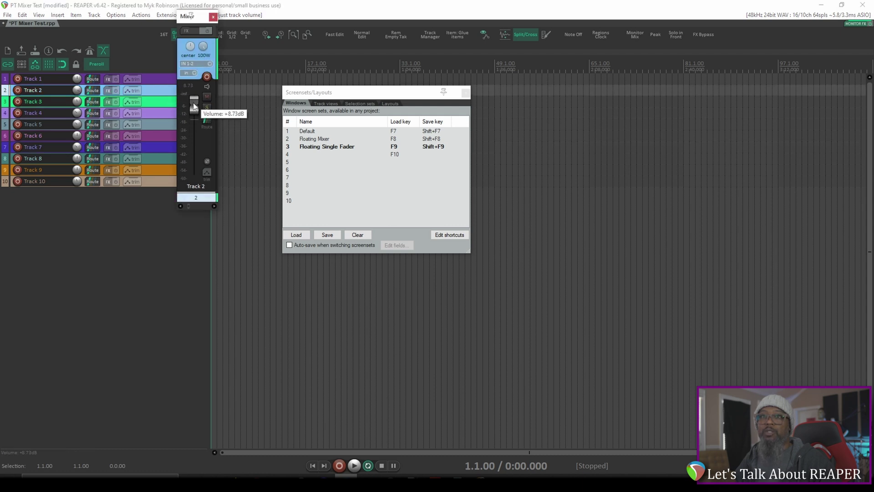
pyautogui.click(161, 178)
pyautogui.moveTo(196, 145); pyautogui.dragTo(197, 137)
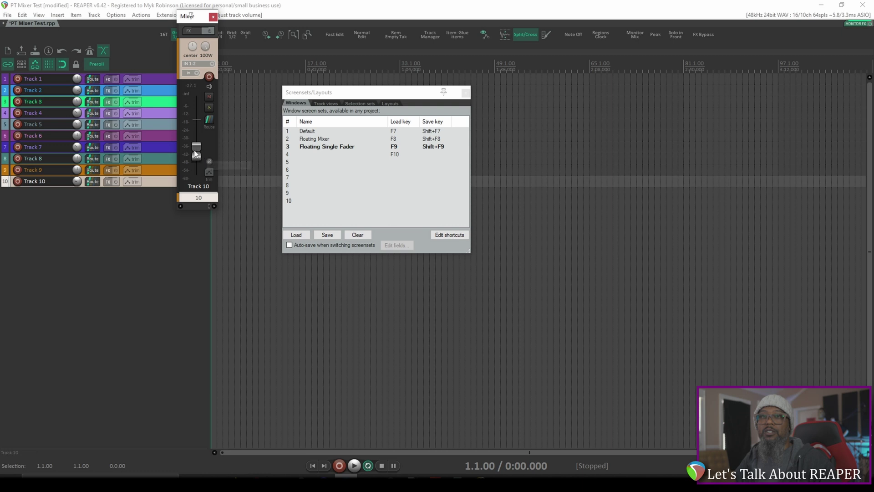
# Check Tracks 7, 2, 10 and 1 in the floating mixer, then toggle the mixer with Ctrl+M
pyautogui.click(155, 148)
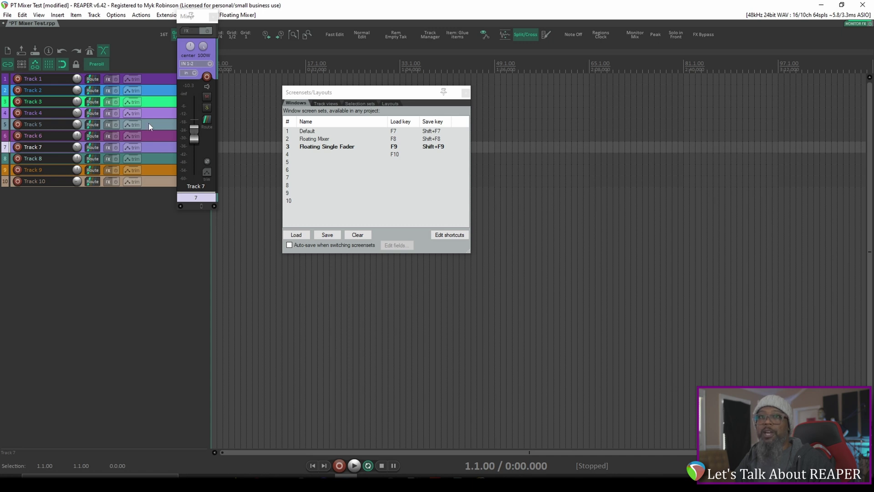
pyautogui.click(153, 89)
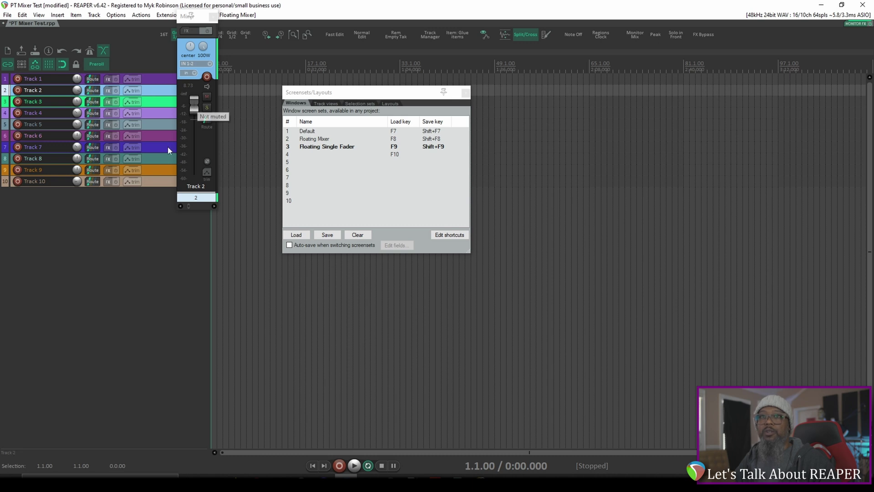
pyautogui.click(154, 181)
pyautogui.click(151, 82)
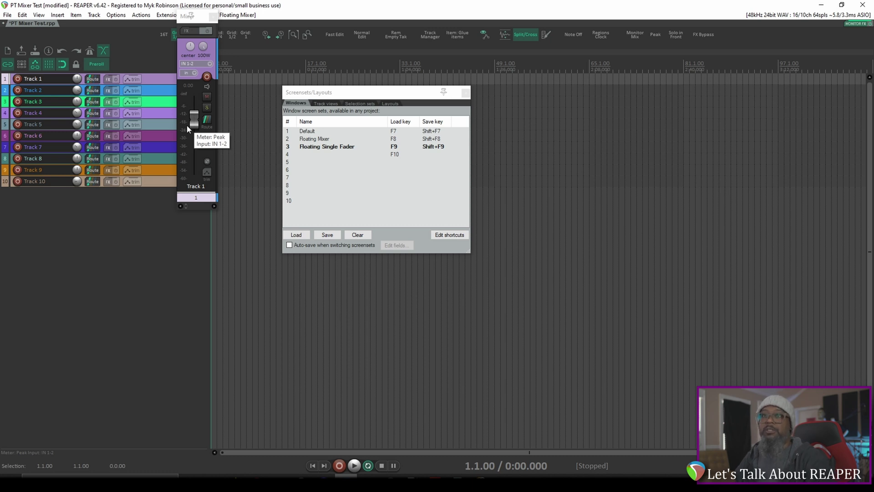
pyautogui.hotkey('ctrl', 'm')
# Recall the Default screenset, close Screensets, hide the docked mixer, and float Track 6's mixer
pyautogui.press('F7')
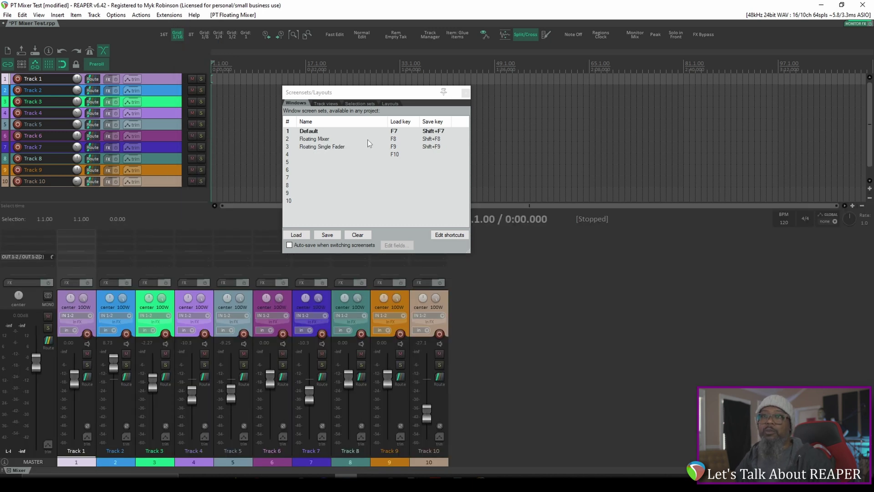
pyautogui.click(465, 93)
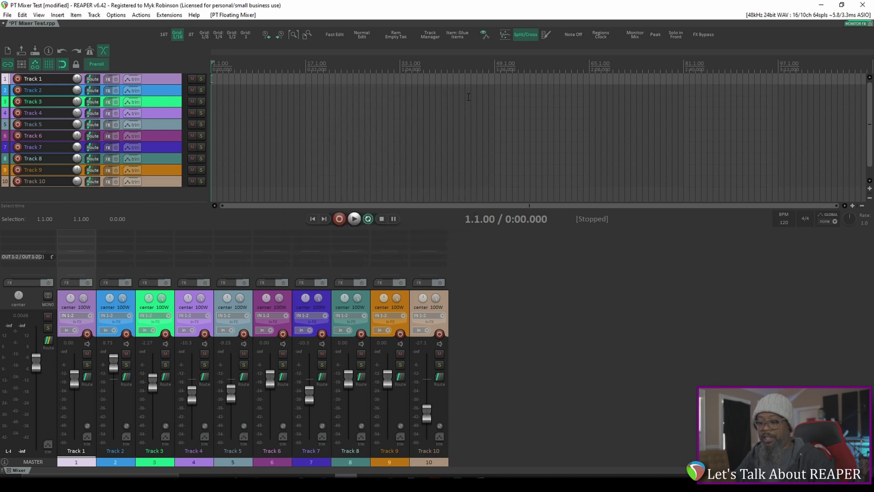
pyautogui.hotkey('ctrl', 'm')
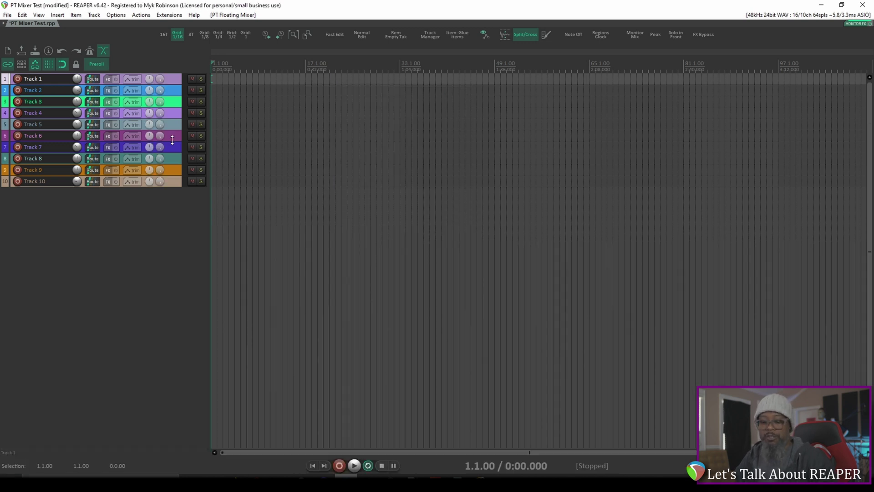
pyautogui.click(168, 102)
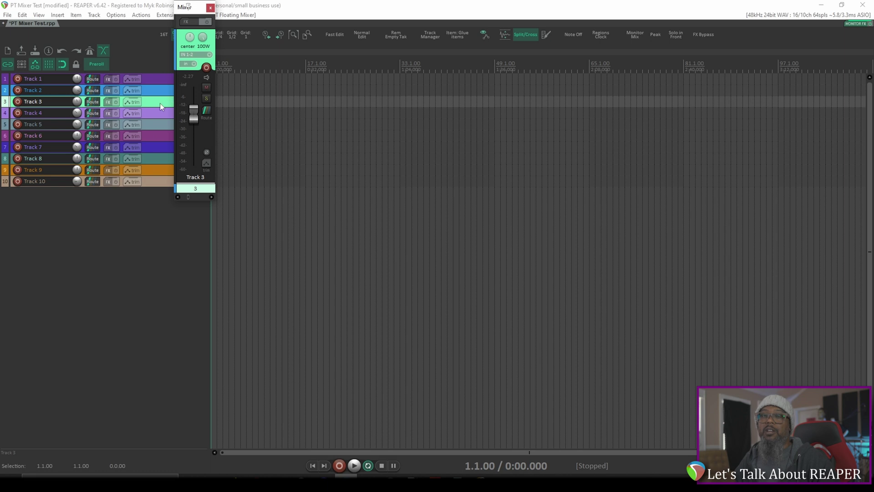
pyautogui.click(159, 135)
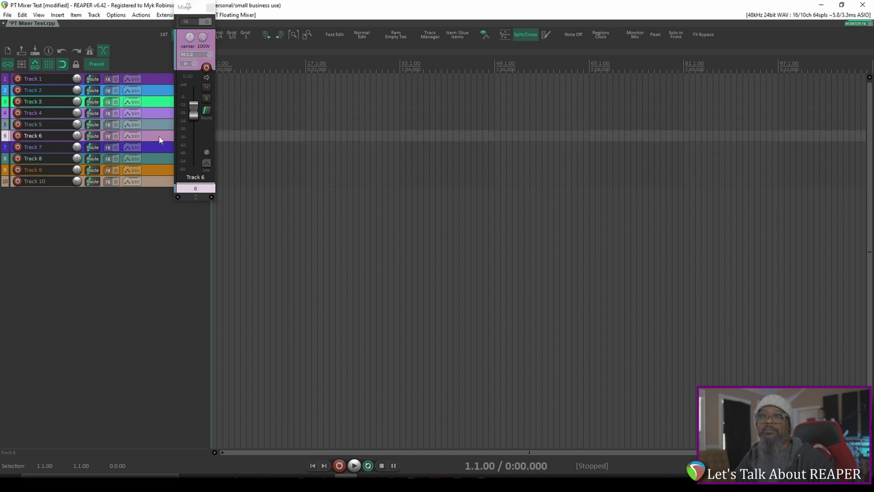